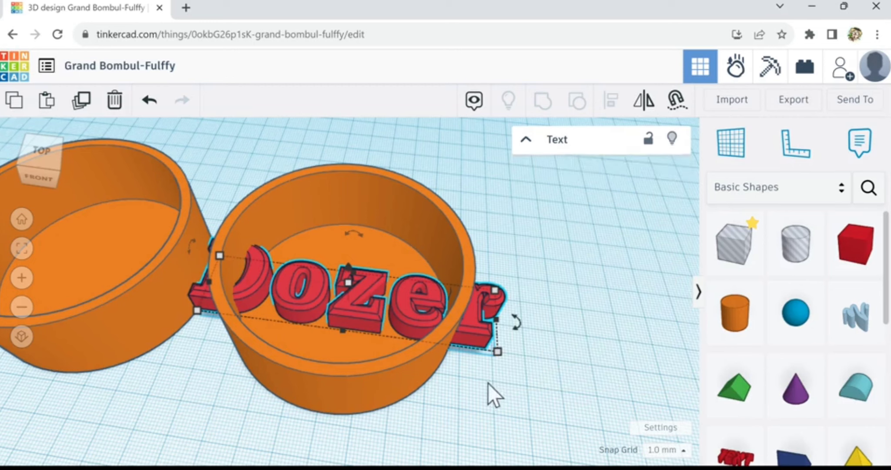
# Step: Shrink the Dozer text to fit within the right-hand bowl and move it onto the middle of the bowl's floor
pyautogui.moveTo(498, 353)
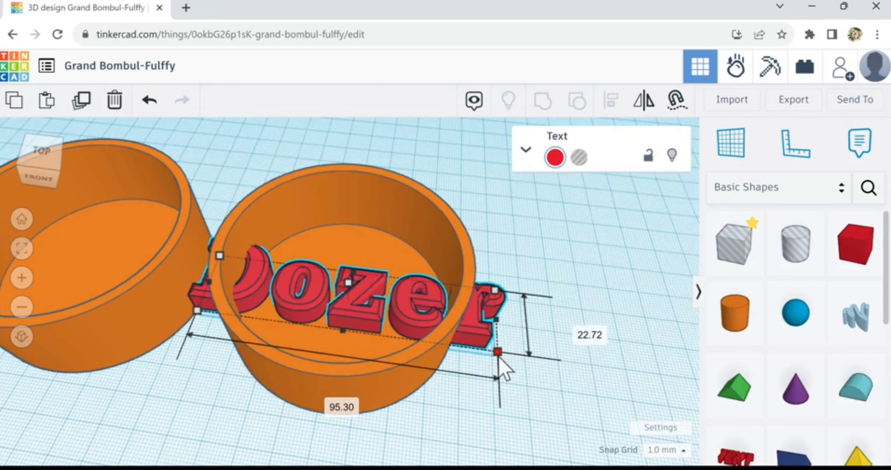
pyautogui.moveTo(498, 357); pyautogui.dragTo(359, 341)
pyautogui.press('Right')
pyautogui.press('Right')
pyautogui.press('Right')
pyautogui.press('Right')
pyautogui.press('Right')
pyautogui.press('Right')
pyautogui.press('Right')
pyautogui.press('Right')
pyautogui.press('Right')
pyautogui.press('Right')
pyautogui.press('Right')
pyautogui.press('Right')
pyautogui.press('Right')
pyautogui.press('Right')
pyautogui.press('Right')
pyautogui.press('Right')
pyautogui.press('Right')
pyautogui.press('Right')
pyautogui.press('Right')
pyautogui.press('Right')
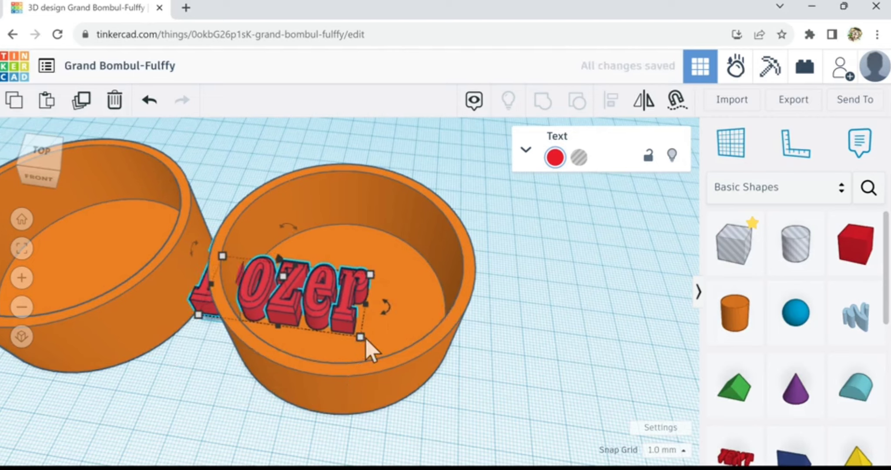
pyautogui.press('Left')
pyautogui.press('Left')
pyautogui.press('Left')
pyautogui.press('Left')
pyautogui.press('Left')
pyautogui.press('Left')
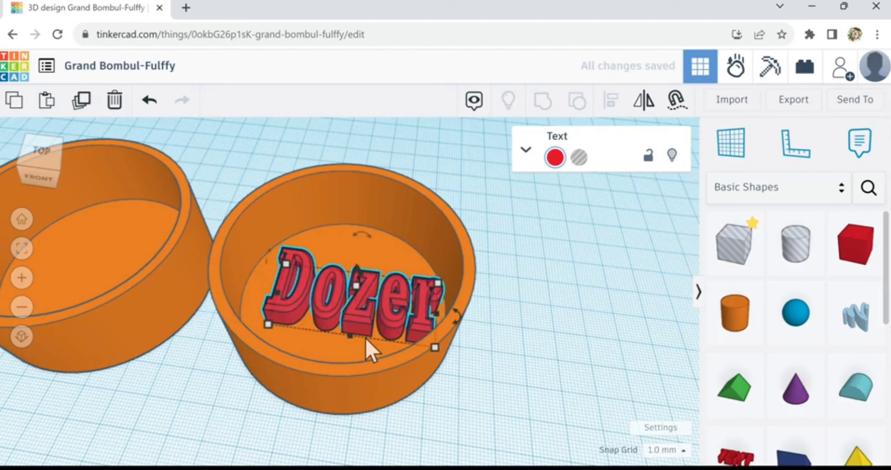
pyautogui.press('Down')
pyautogui.press('Down')
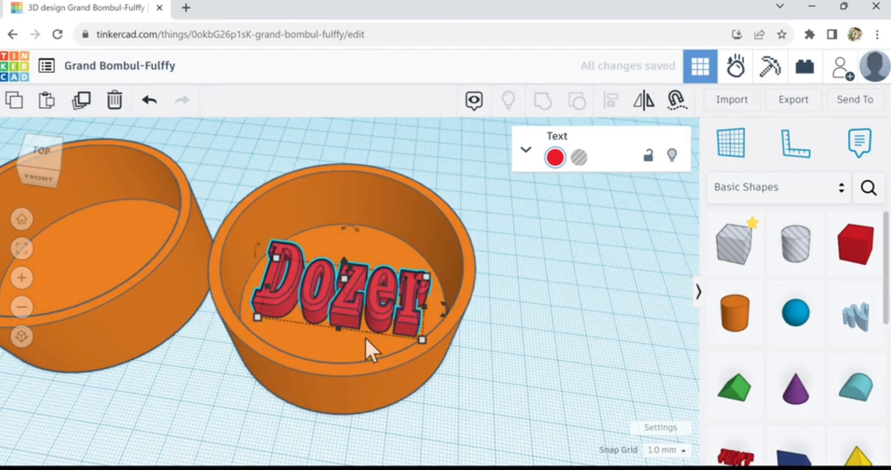
# Step: Align the Dozer text with the bowl, centring it along both the width and the depth
pyautogui.moveTo(496, 352); pyautogui.dragTo(502, 383, button='right')
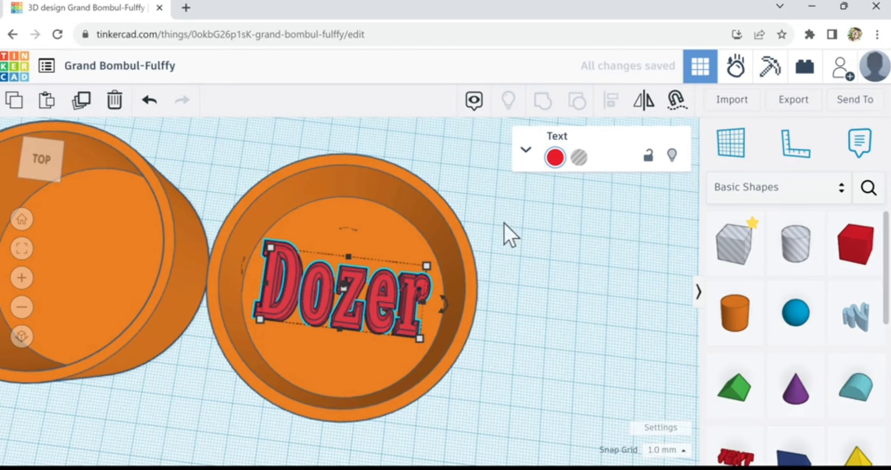
pyautogui.keyDown('shift'); pyautogui.click(388, 229); pyautogui.keyUp('shift')
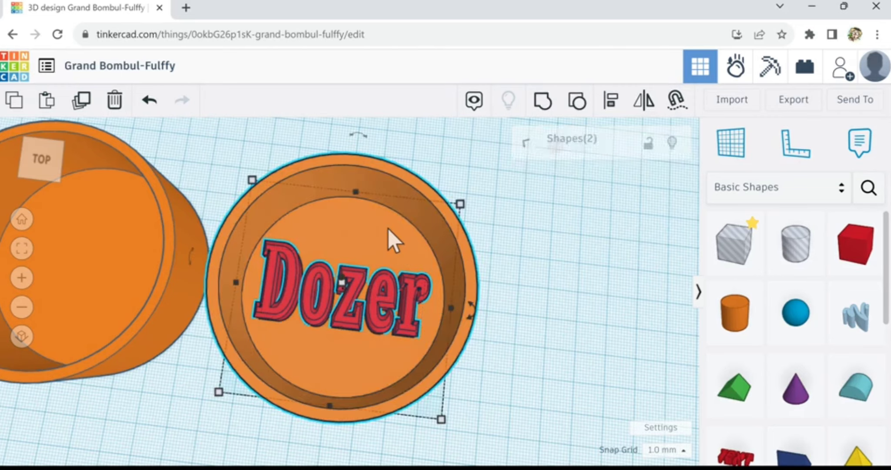
pyautogui.click(611, 101)
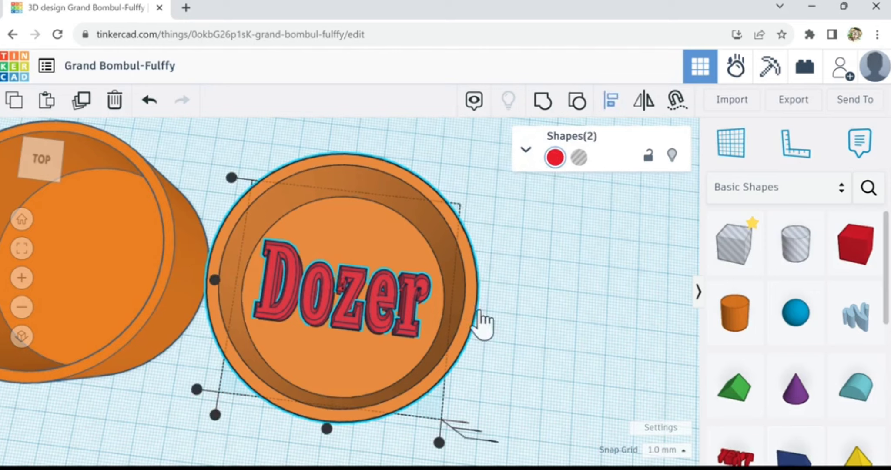
pyautogui.click(215, 280)
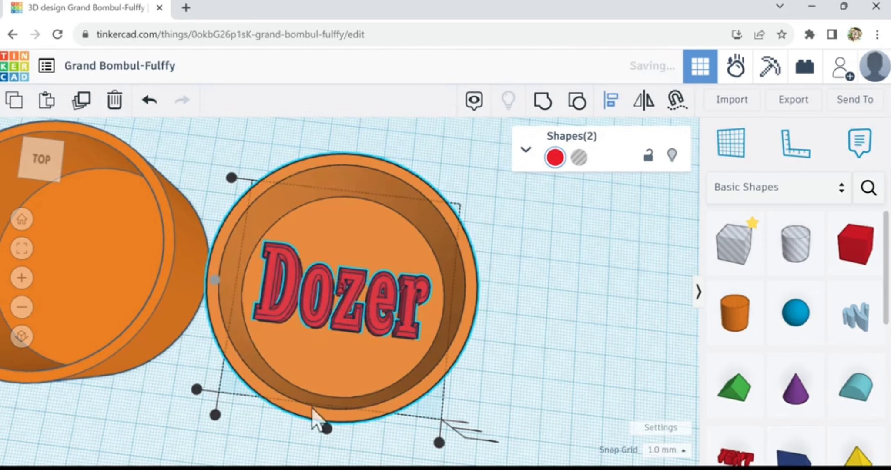
pyautogui.click(328, 434)
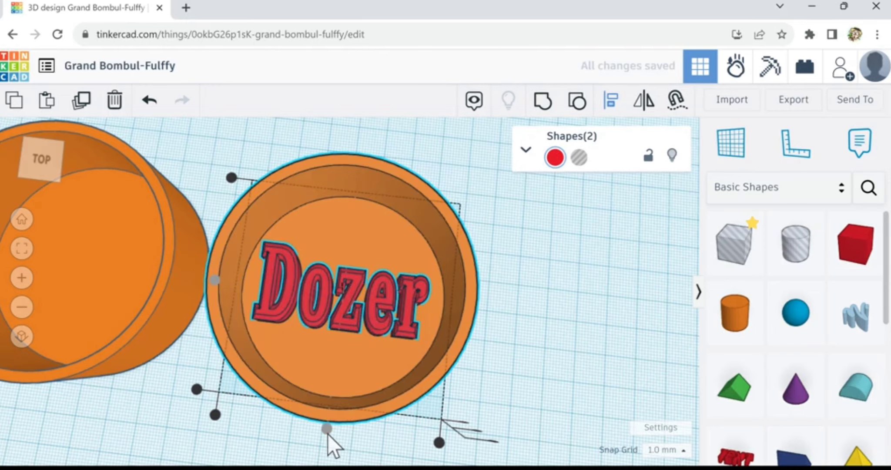
pyautogui.click(505, 347)
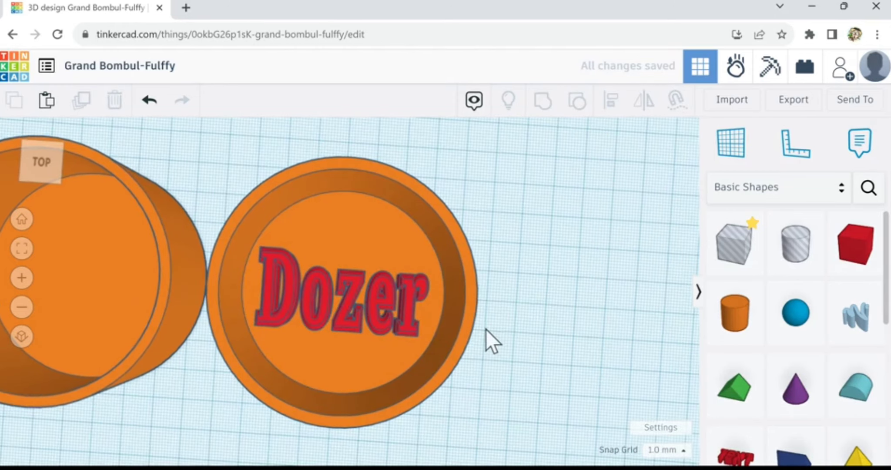
# Step: Reduce the height of the Dozer text to 2 mm
pyautogui.moveTo(485, 328); pyautogui.dragTo(483, 293, button='right')
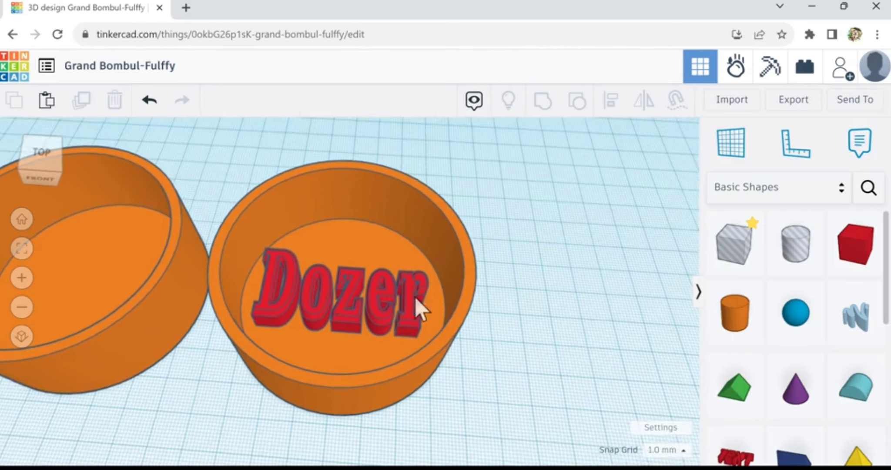
pyautogui.click(342, 312)
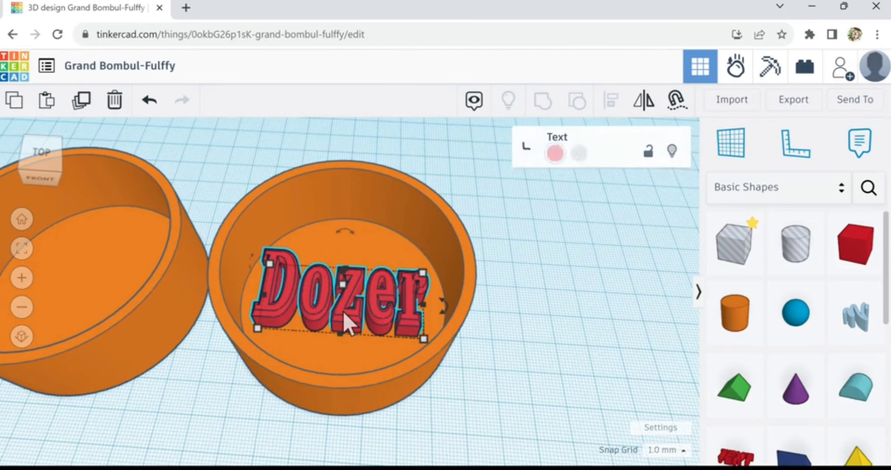
pyautogui.moveTo(343, 289); pyautogui.dragTo(346, 302)
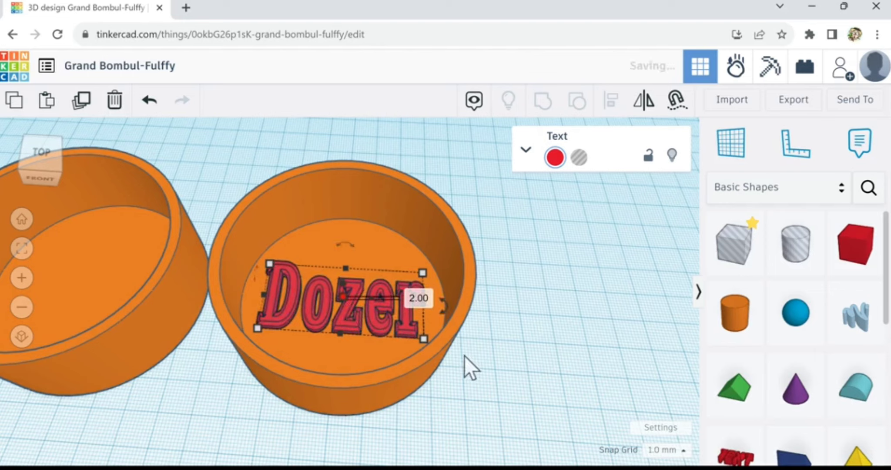
pyautogui.click(509, 339)
# Step: Place a solid cylinder on the workplane beside the bowl that holds the text
pyautogui.moveTo(479, 305); pyautogui.dragTo(528, 323, button='right')
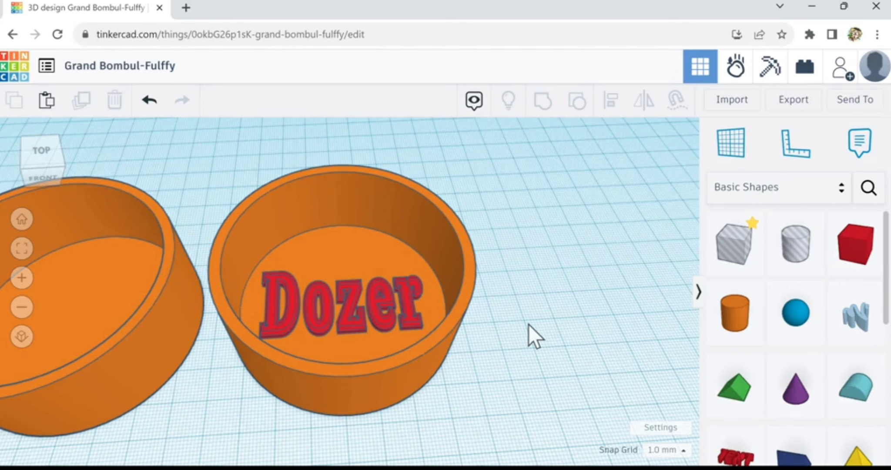
pyautogui.moveTo(528, 324); pyautogui.dragTo(526, 330, button='right')
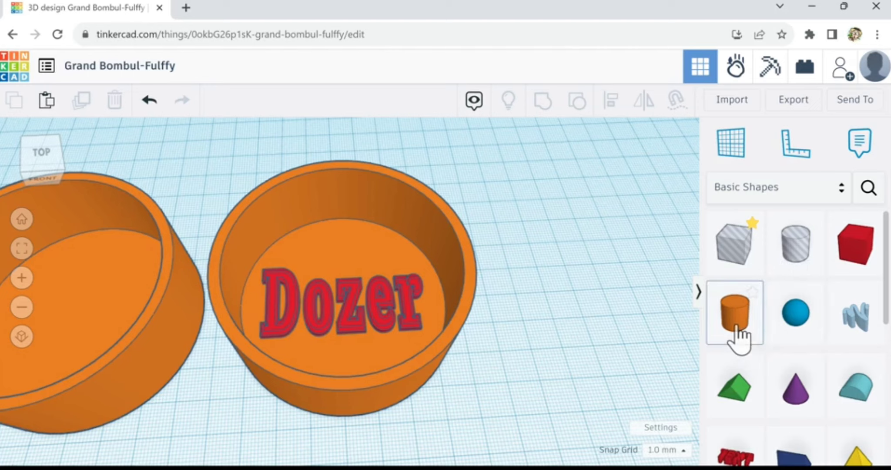
pyautogui.moveTo(733, 328); pyautogui.dragTo(592, 329)
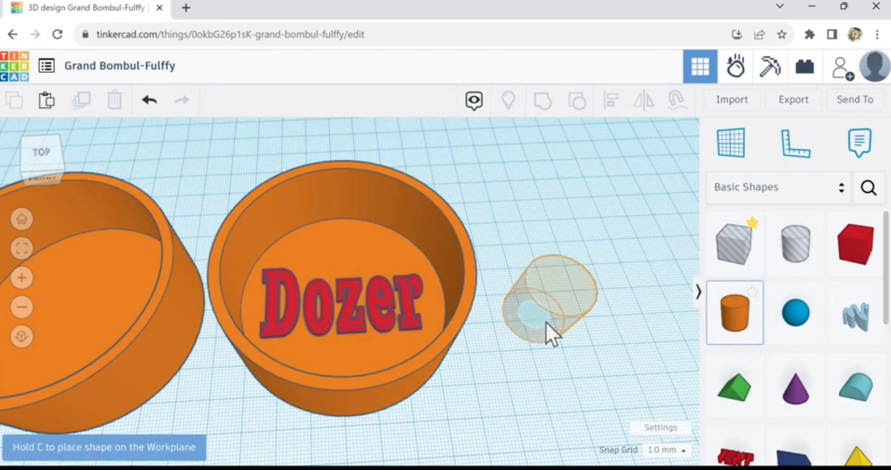
pyautogui.click(547, 332)
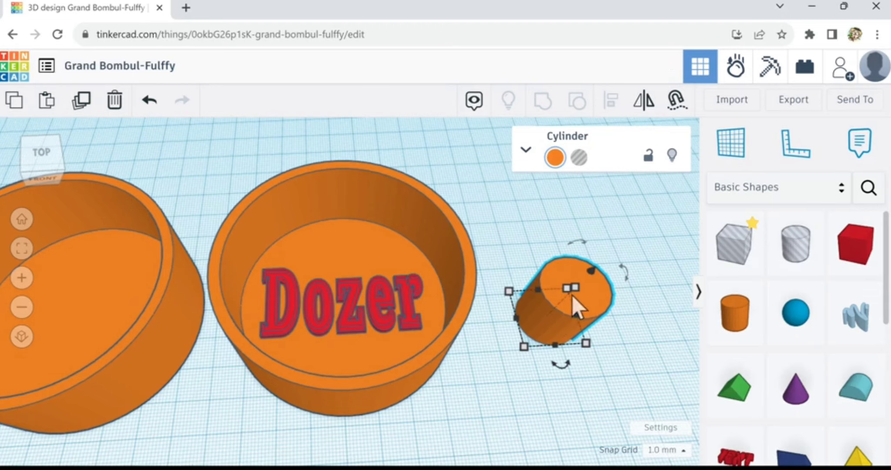
pyautogui.press('f')
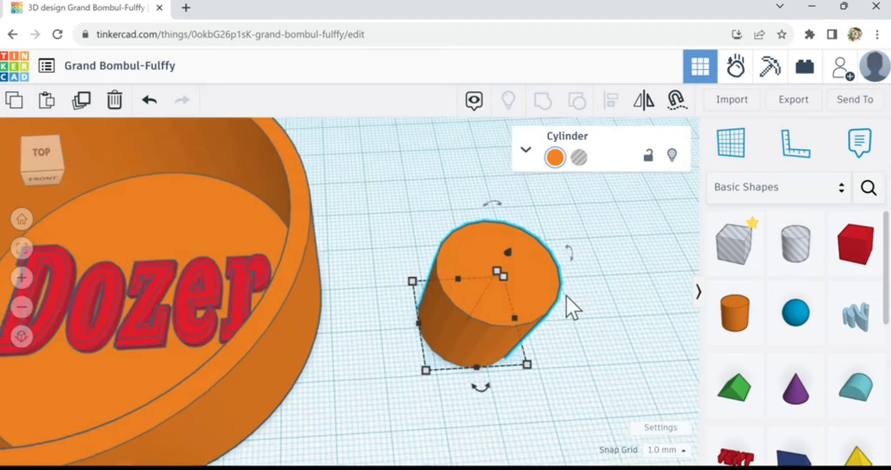
pyautogui.scroll(-5, 521, 266)
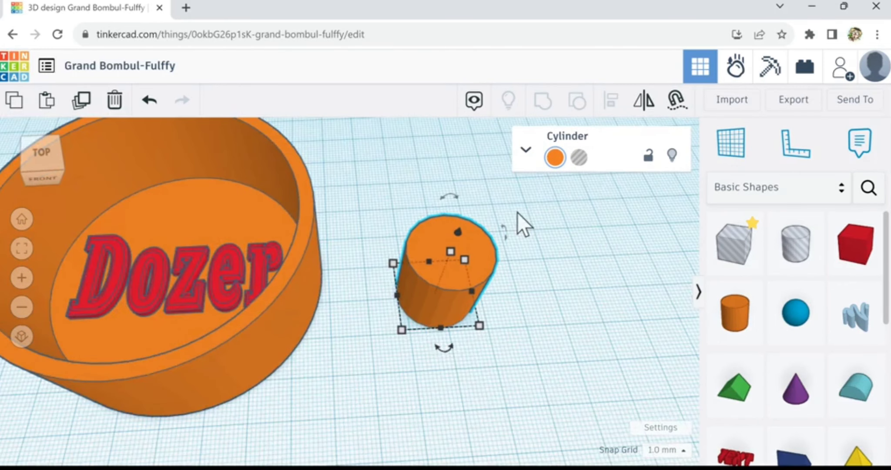
# Step: Set the new cylinder's sides to 64 and reduce its height to 5 mm
pyautogui.click(527, 152)
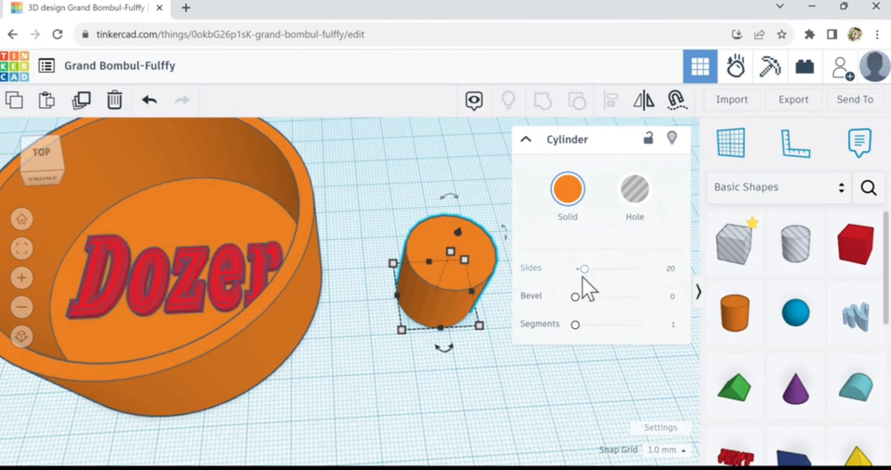
pyautogui.moveTo(584, 269); pyautogui.dragTo(688, 282)
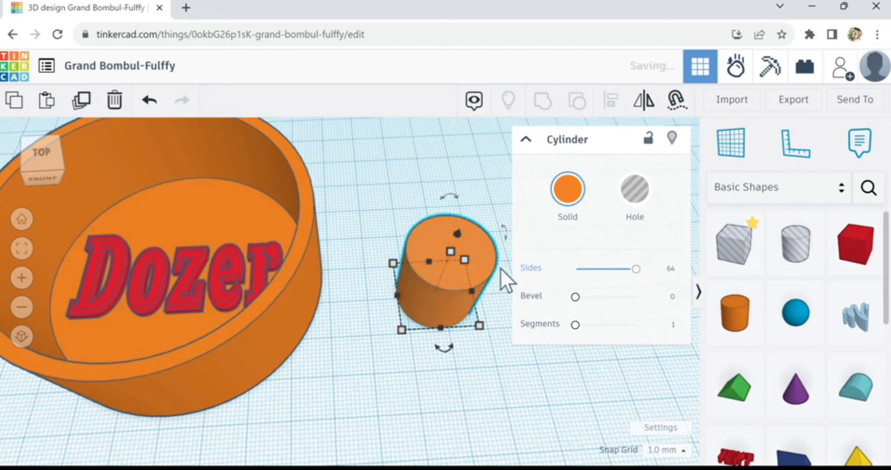
pyautogui.moveTo(454, 257); pyautogui.dragTo(444, 290)
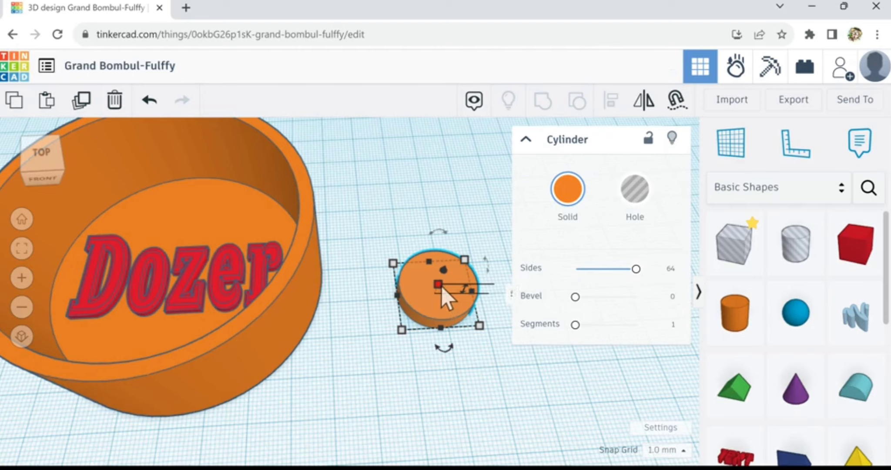
# Step: Duplicate the flattened cylinder and offset the copy to its lower left, overlapping the original
pyautogui.click(84, 104)
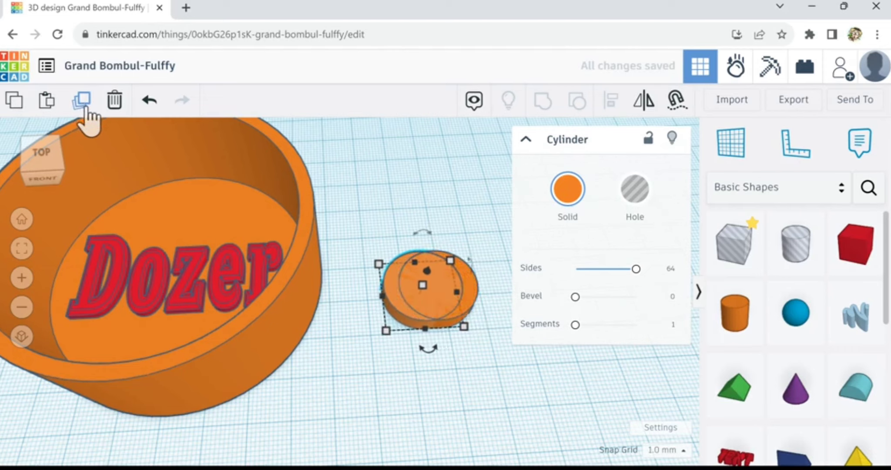
pyautogui.press('Down')
pyautogui.press('Down')
pyautogui.press('Down')
pyautogui.press('Down')
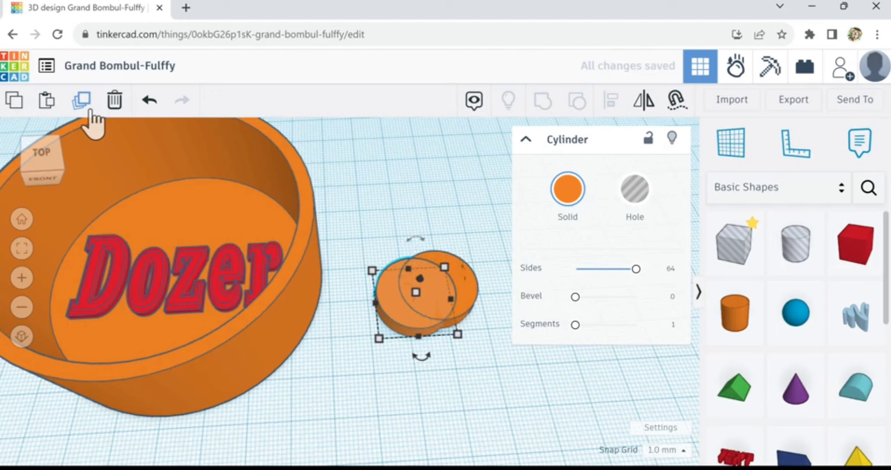
pyautogui.press('Up')
pyautogui.press('Up')
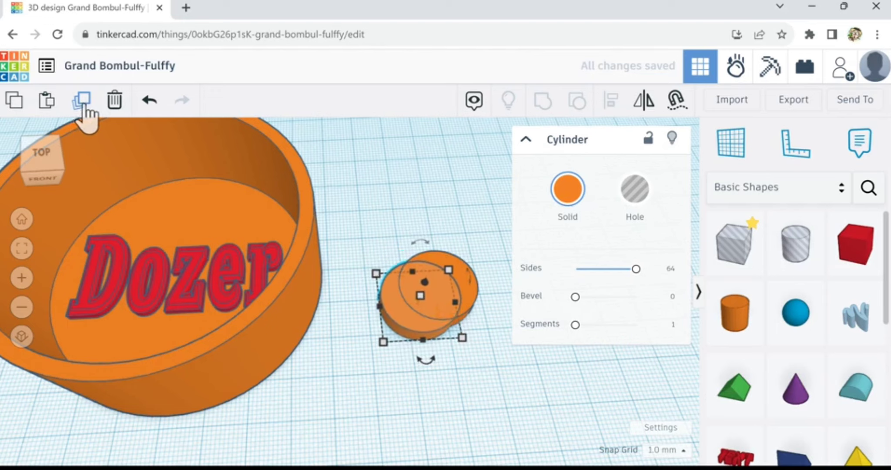
# Step: Duplicate the cylinder again and shift the copy to the lower right so all three discs overlap as a paw pad
pyautogui.click(84, 106)
pyautogui.press('Right')
pyautogui.press('Right')
pyautogui.press('Right')
pyautogui.press('Right')
pyautogui.press('Right')
pyautogui.press('Right')
pyautogui.press('Right')
pyautogui.press('Right')
pyautogui.press('Right')
pyautogui.press('Right')
pyautogui.press('Right')
pyautogui.press('Right')
pyautogui.press('Right')
pyautogui.press('Right')
pyautogui.press('Right')
pyautogui.press('Right')
pyautogui.press('Right')
pyautogui.press('Right')
pyautogui.press('Right')
pyautogui.press('Right')
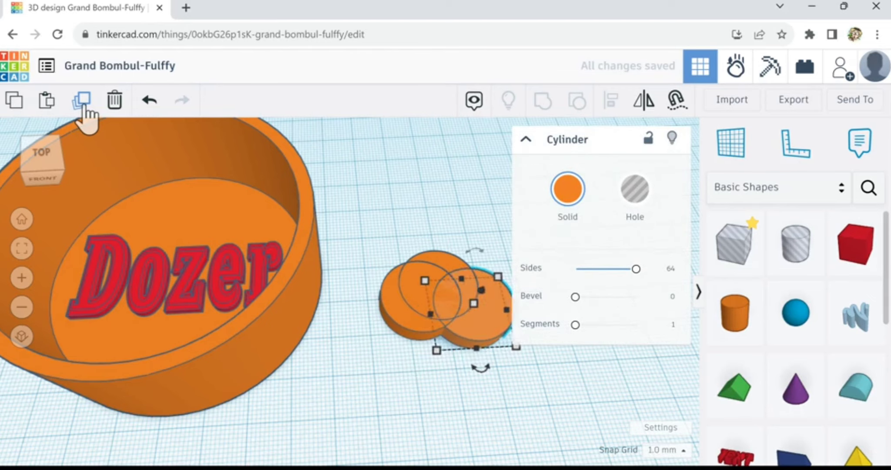
pyautogui.press('Up')
pyautogui.press('Up')
pyautogui.press('Up')
pyautogui.press('Left')
pyautogui.press('Left')
pyautogui.press('Left')
pyautogui.press('Down')
pyautogui.press('Left')
pyautogui.press('Left')
pyautogui.press('Left')
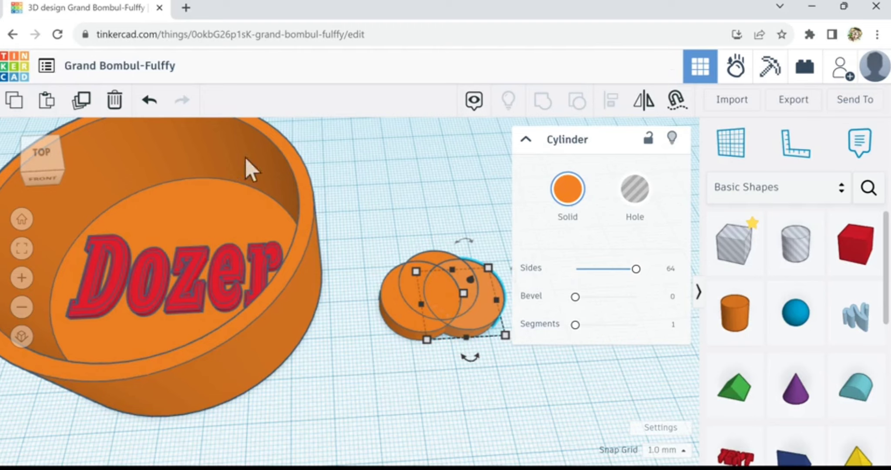
# Step: Duplicate another disc and move the copy clear of the paw pad, to its upper left
pyautogui.click(83, 103)
pyautogui.press('Left')
pyautogui.press('Left')
pyautogui.press('Left')
pyautogui.press('Left')
pyautogui.press('Left')
pyautogui.press('Left')
pyautogui.press('Left')
pyautogui.press('Left')
pyautogui.press('Left')
pyautogui.press('Left')
pyautogui.press('Left')
pyautogui.press('Left')
pyautogui.press('Left')
pyautogui.press('Left')
pyautogui.press('Left')
pyautogui.press('Left')
pyautogui.press('Left')
pyautogui.press('Left')
pyautogui.press('Left')
pyautogui.press('Left')
pyautogui.press('Left')
pyautogui.press('Left')
pyautogui.press('Left')
pyautogui.press('Left')
pyautogui.press('Left')
pyautogui.press('Left')
pyautogui.press('Left')
pyautogui.press('Left')
pyautogui.press('Left')
pyautogui.press('Left')
pyautogui.press('Left')
pyautogui.press('Left')
pyautogui.press('Left')
pyautogui.press('Left')
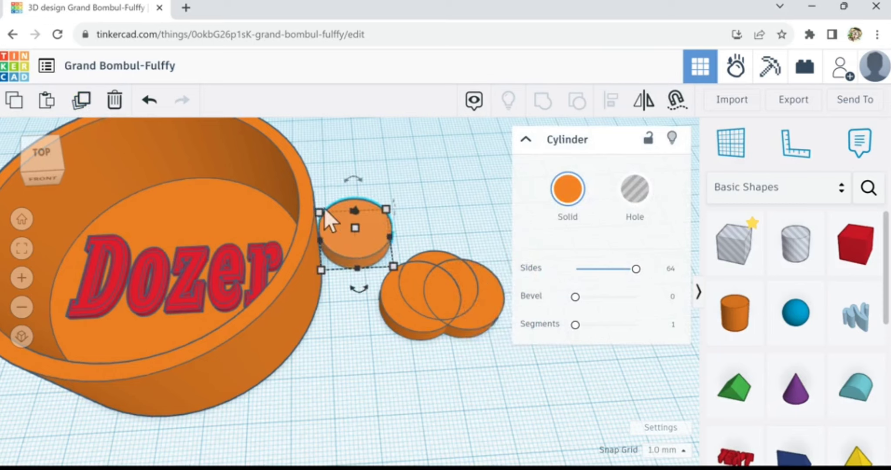
# Step: Shrink the separate disc to about 11 by 12 mm and position it just above the pad's left lobe as a toe
pyautogui.moveTo(322, 216); pyautogui.dragTo(354, 237)
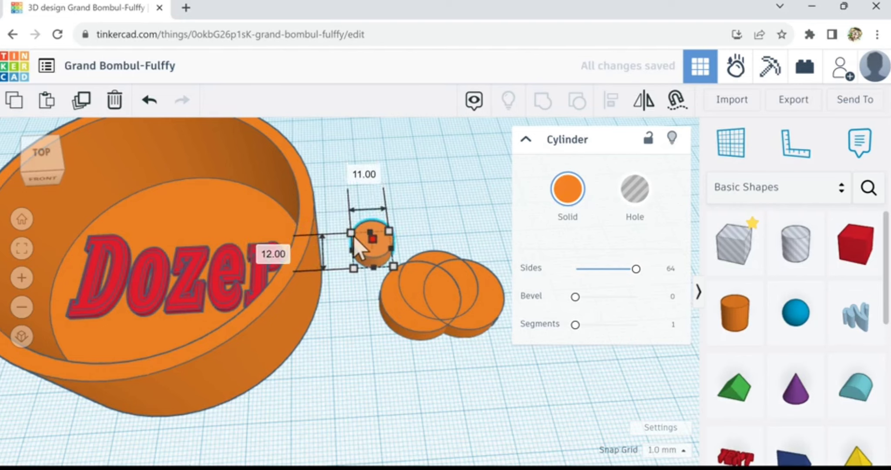
pyautogui.press('Right')
pyautogui.press('Right')
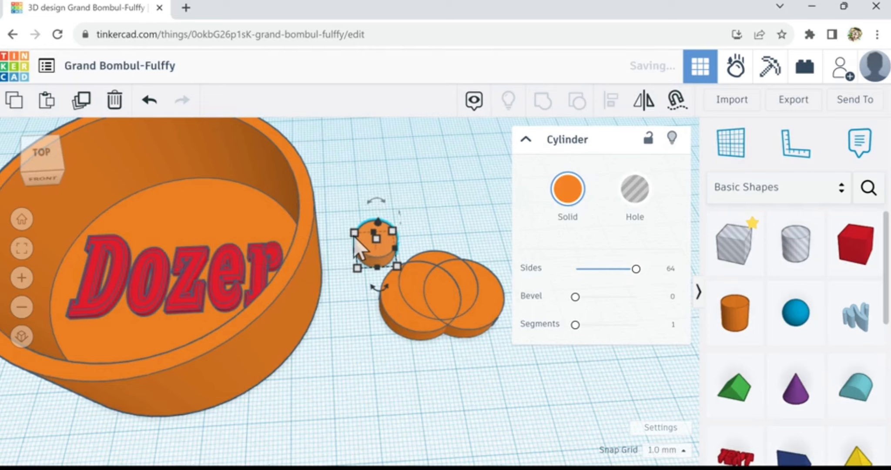
pyautogui.press('Up')
pyautogui.press('Up')
pyautogui.press('Right')
pyautogui.press('Right')
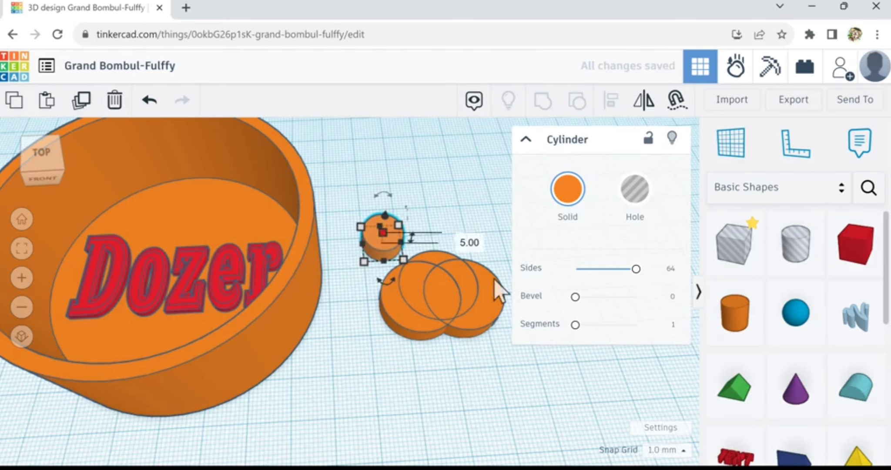
pyautogui.moveTo(500, 211); pyautogui.dragTo(486, 247, button='right')
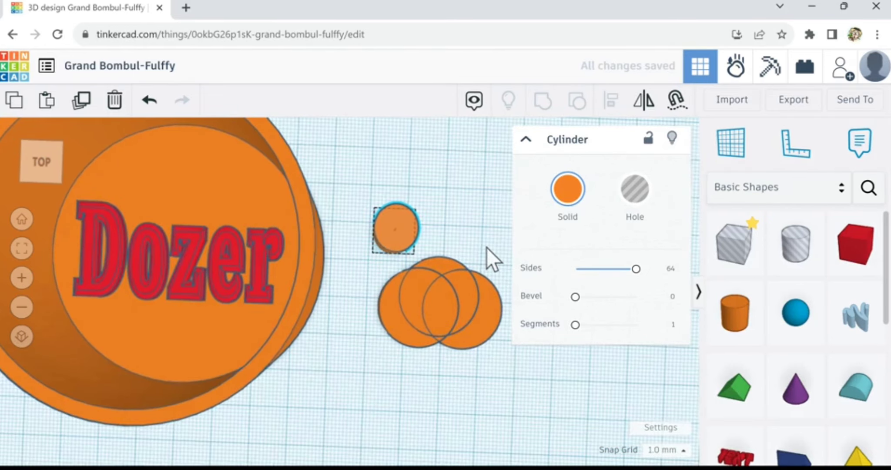
pyautogui.press('Down')
pyautogui.press('Down')
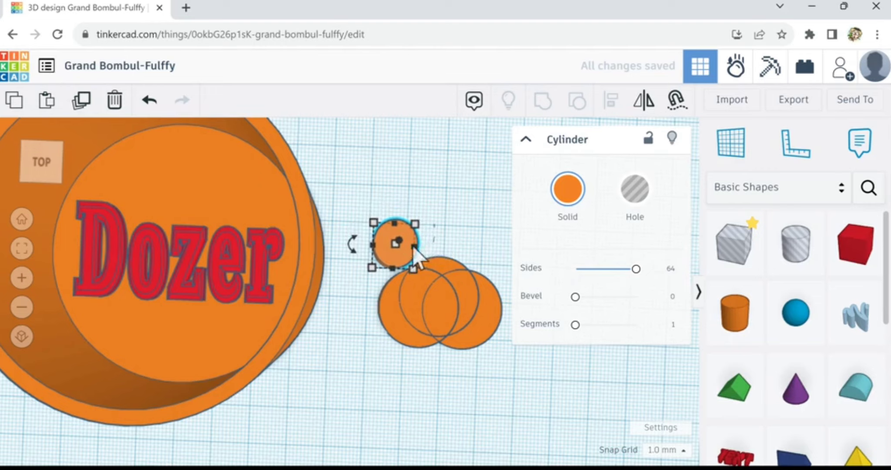
pyautogui.press('Up')
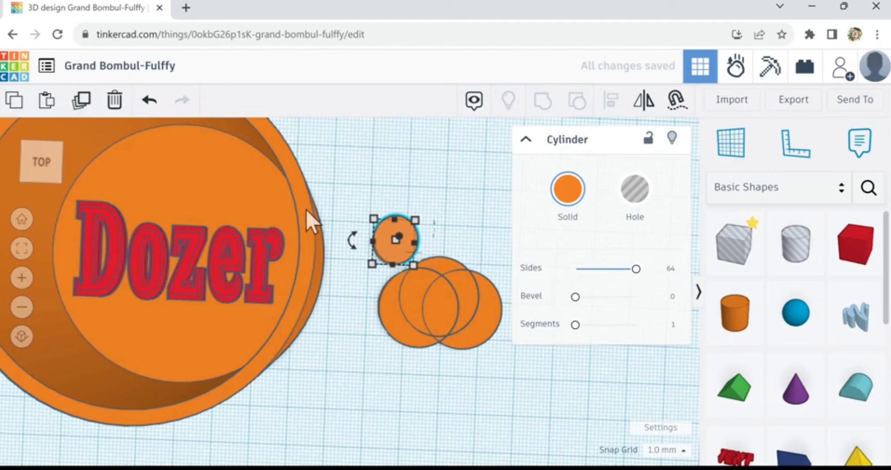
pyautogui.press('Down')
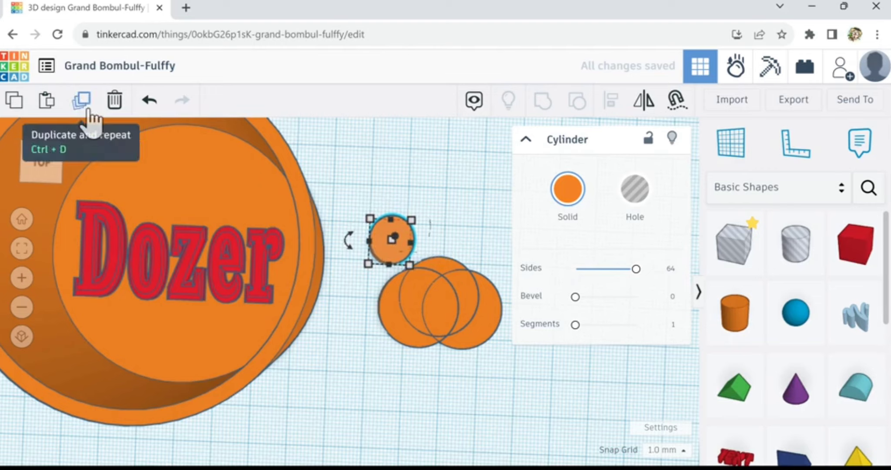
# Step: Nudge the toe disc slightly left and down, next to the pad's left lobe
pyautogui.press('Left')
pyautogui.press('Left')
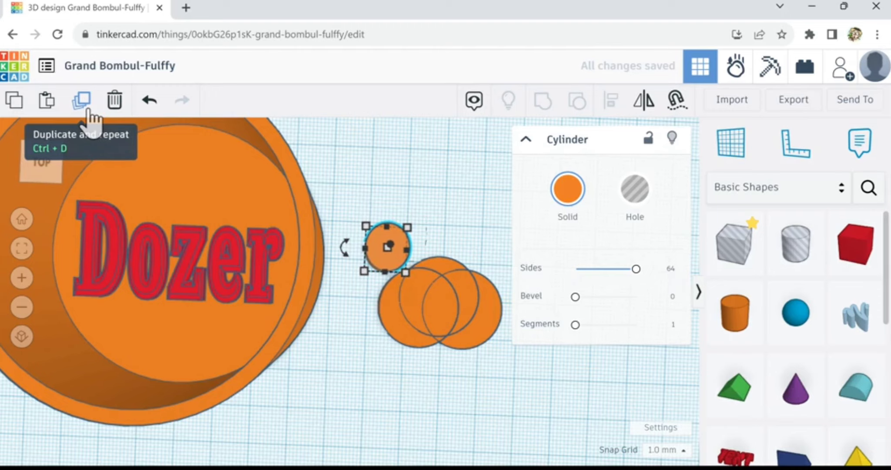
pyautogui.click(86, 108)
pyautogui.click(86, 109)
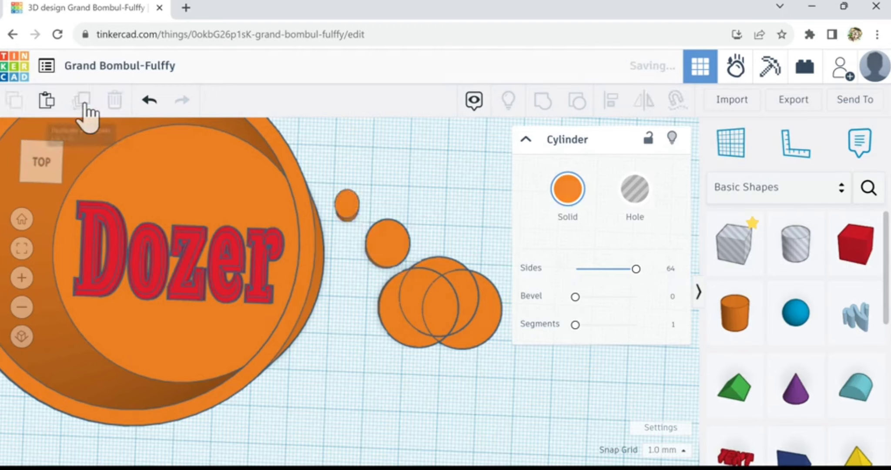
pyautogui.click(359, 208)
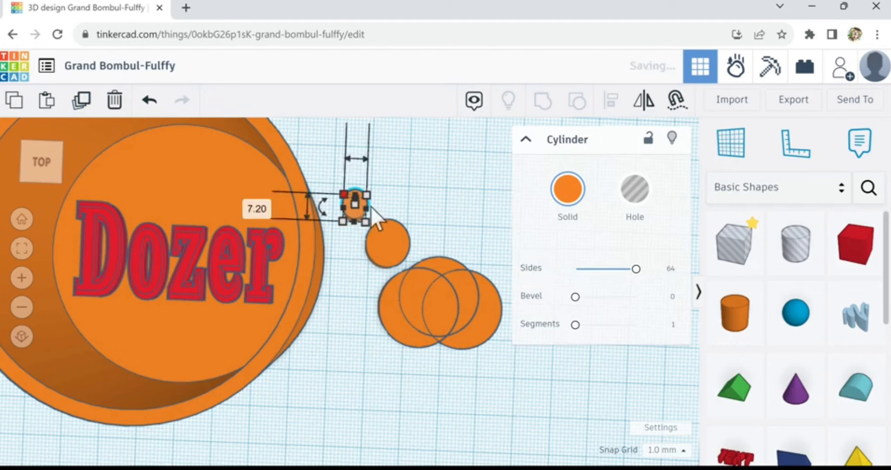
pyautogui.click(116, 105)
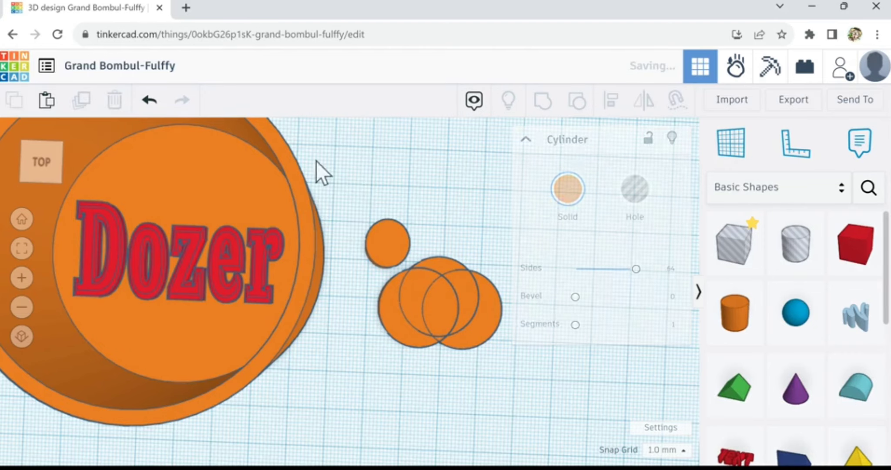
# Step: Duplicate the toe disc and move the copy right and slightly up, above the centre of the paw pad
pyautogui.click(391, 242)
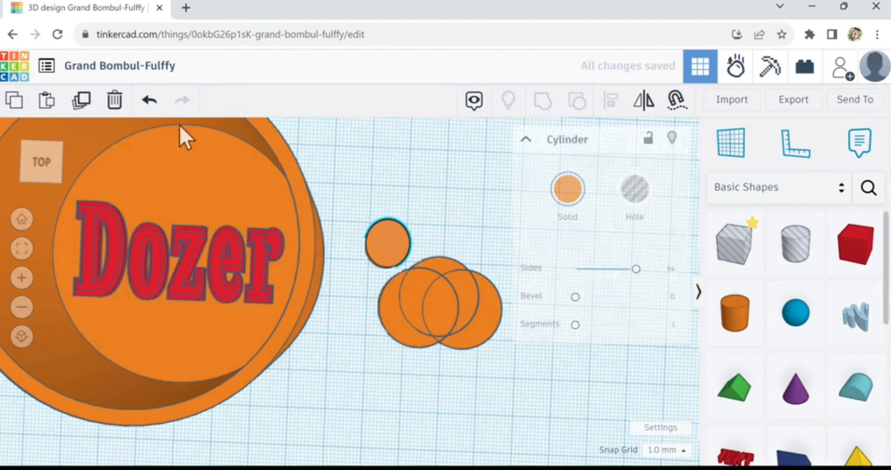
pyautogui.click(90, 111)
pyautogui.press('Right')
pyautogui.press('Right')
pyautogui.press('Right')
pyautogui.press('Right')
pyautogui.press('Right')
pyautogui.press('Right')
pyautogui.press('Right')
pyautogui.press('Right')
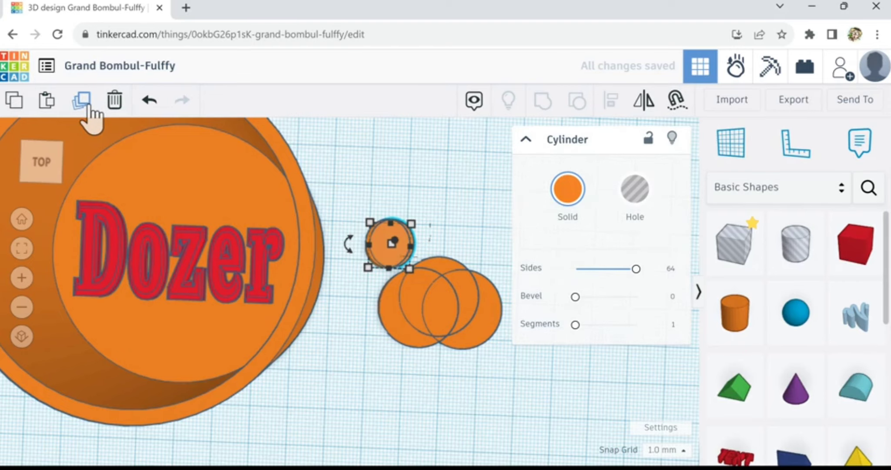
pyautogui.press('Right')
pyautogui.press('Right')
pyautogui.press('Right')
pyautogui.press('Right')
pyautogui.press('Up')
pyautogui.press('Up')
pyautogui.press('Up')
pyautogui.press('Up')
pyautogui.press('Up')
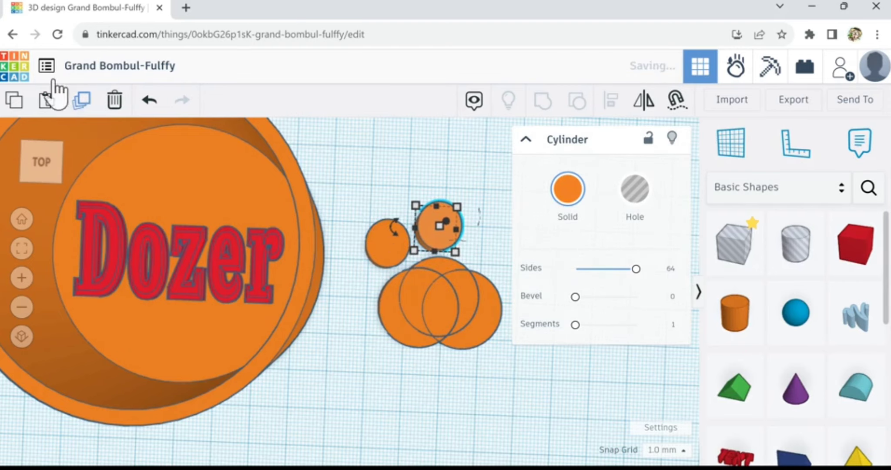
# Step: Duplicate the second toe with the same offset and lower the copy to sit above the pad's right lobe
pyautogui.click(83, 108)
pyautogui.press('Down')
pyautogui.press('Down')
pyautogui.press('Down')
pyautogui.press('Down')
pyautogui.press('Down')
pyautogui.press('Down')
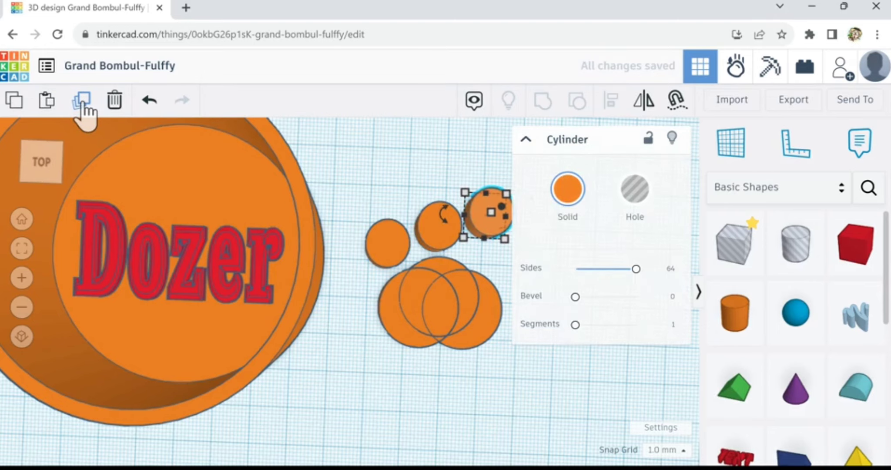
pyautogui.press('Down')
pyautogui.press('Down')
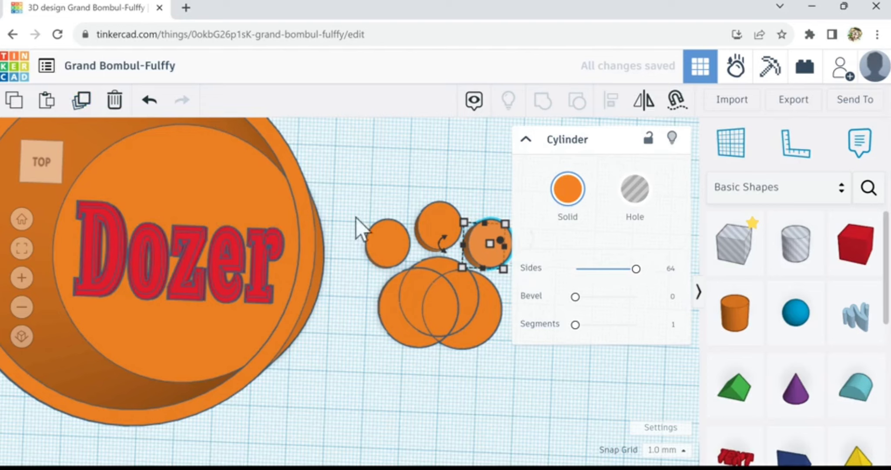
# Step: Move the leftmost toe outward and slightly down, and shift the second toe left to make room
pyautogui.click(382, 258)
pyautogui.press('Left')
pyautogui.press('Left')
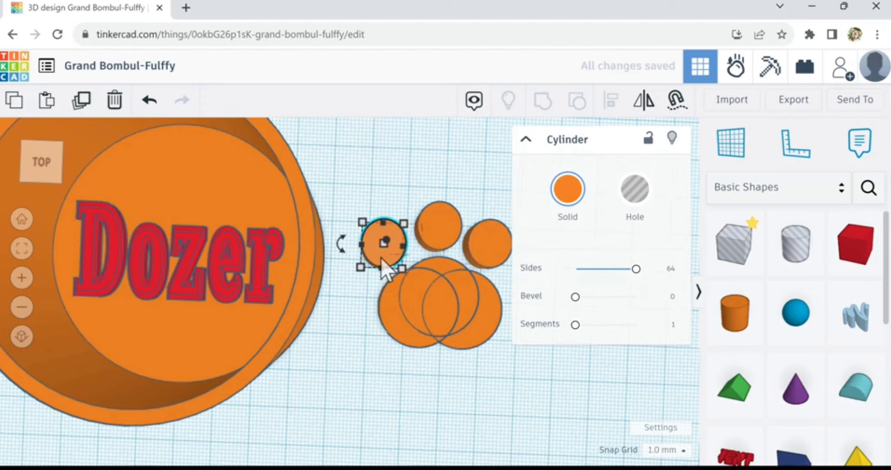
pyautogui.press('Down')
pyautogui.press('Down')
pyautogui.click(438, 237)
pyautogui.press('Left')
pyautogui.press('Left')
pyautogui.press('Left')
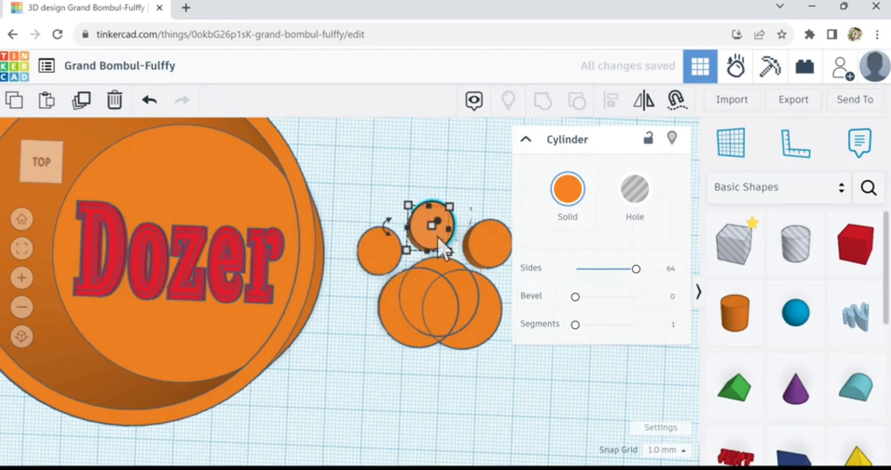
# Step: Shift the third toe left and slightly up so it sits beside the second toe
pyautogui.click(478, 245)
pyautogui.press('Left')
pyautogui.press('Left')
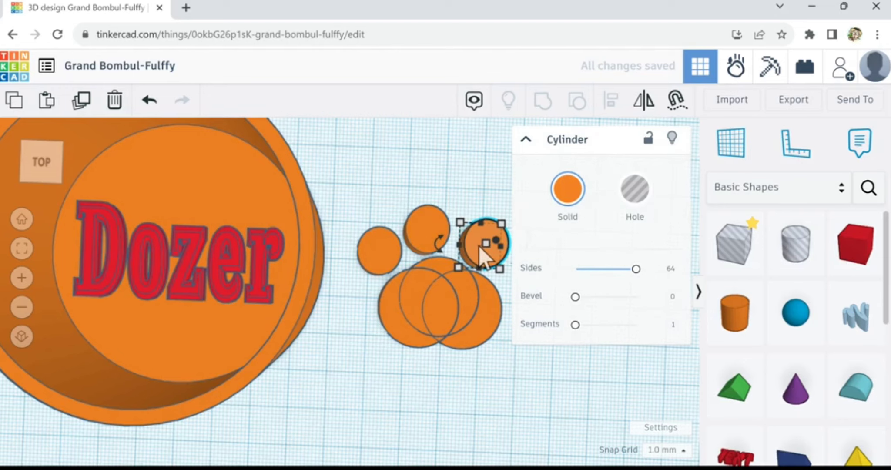
pyautogui.press('Left')
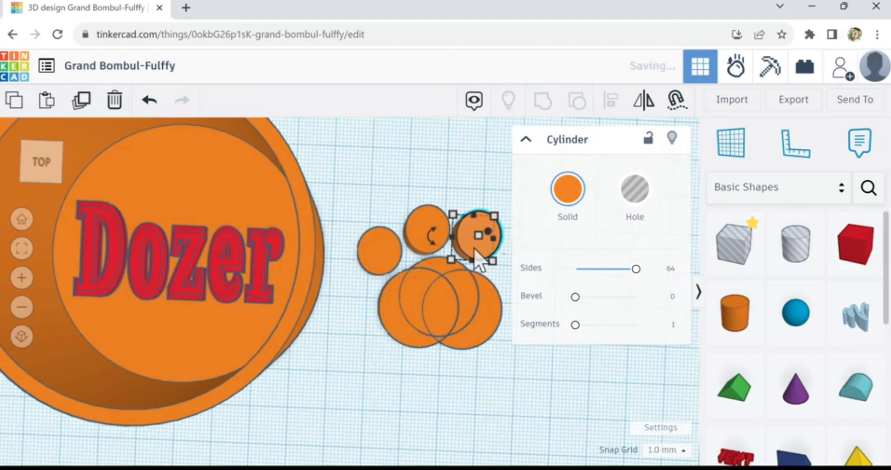
pyautogui.press('Up')
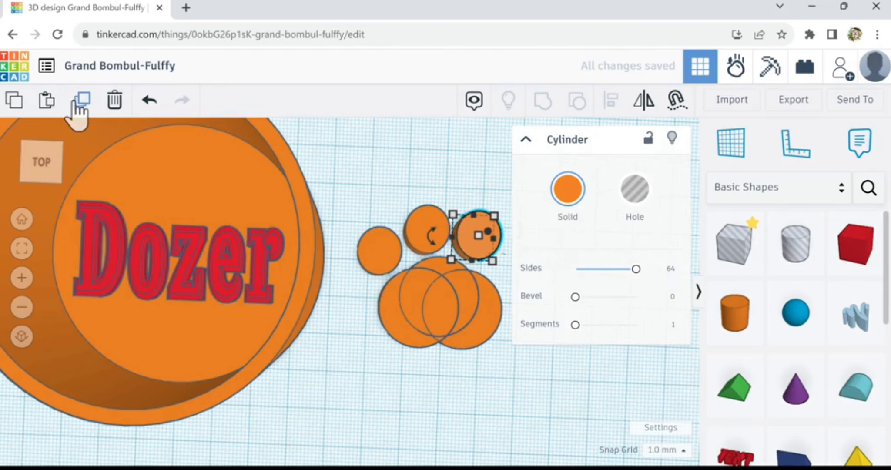
# Step: Duplicate the third toe and move the copy right and down as the fourth, outer toe of the paw
pyautogui.click(89, 108)
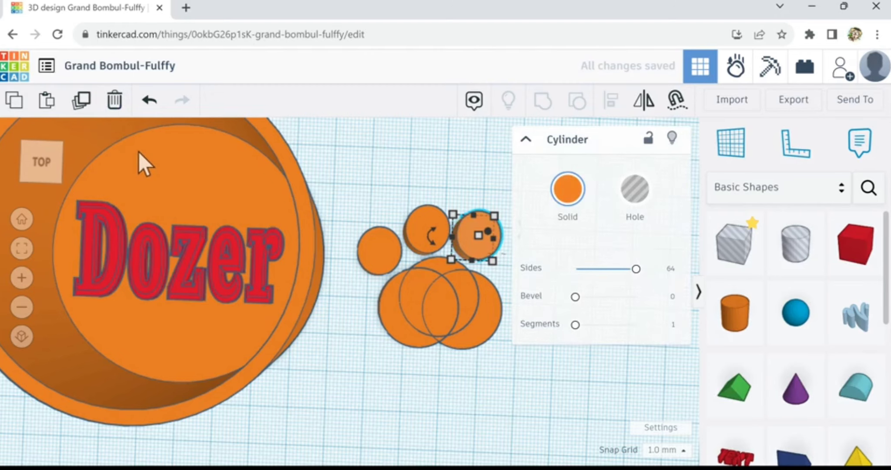
pyautogui.press('f')
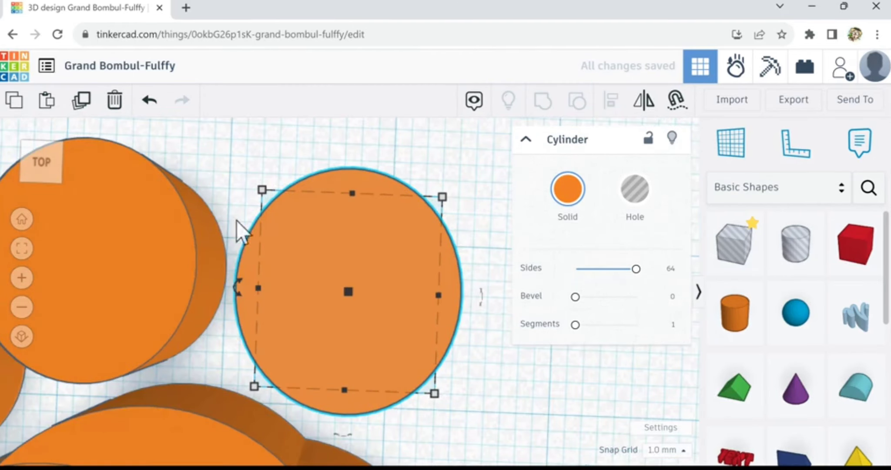
pyautogui.scroll(-5, 267, 276)
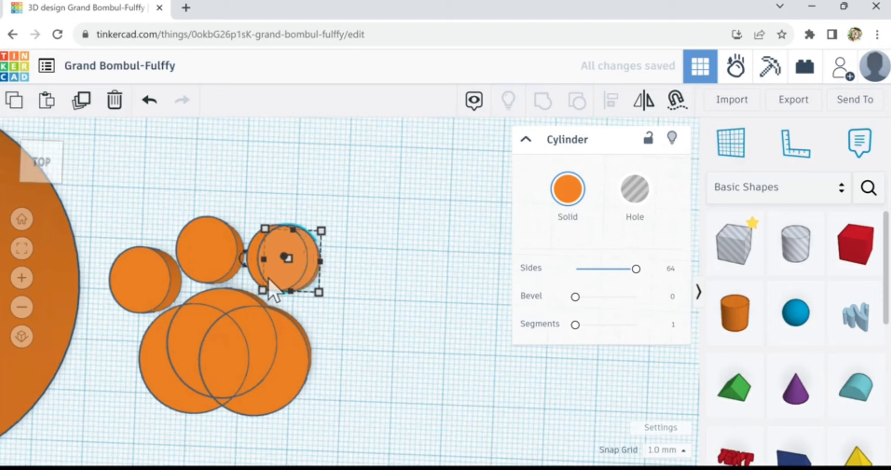
pyautogui.press('Right')
pyautogui.press('Right')
pyautogui.press('Right')
pyautogui.press('Right')
pyautogui.press('Right')
pyautogui.press('Right')
pyautogui.press('Right')
pyautogui.press('Right')
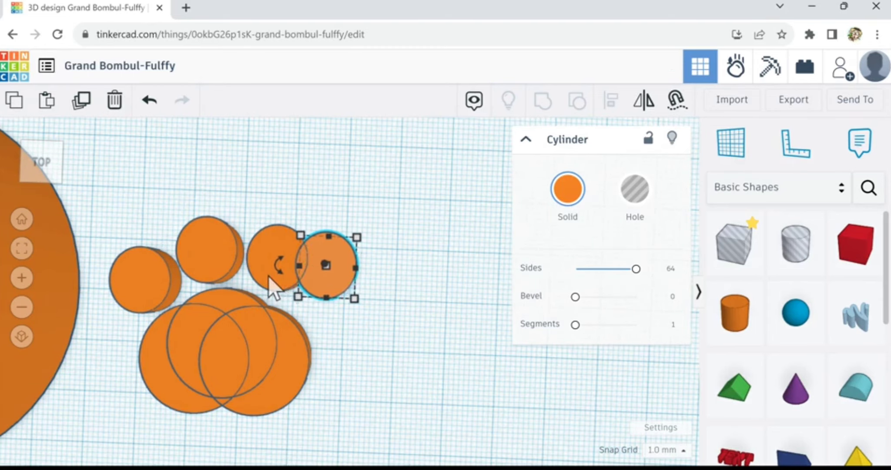
pyautogui.press('Down')
pyautogui.press('Down')
pyautogui.press('Down')
pyautogui.press('Down')
# Step: Raise the two middle toes further above the pad, nudging the leftmost toe up and the second toe left
pyautogui.click(273, 255)
pyautogui.press('Up')
pyautogui.press('Up')
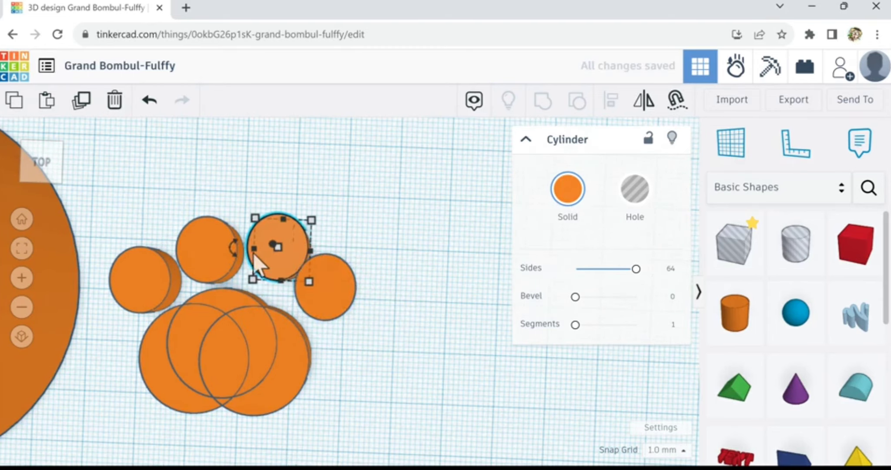
pyautogui.press('Up')
pyautogui.press('Up')
pyautogui.click(211, 256)
pyautogui.press('Up')
pyautogui.press('Up')
pyautogui.press('Up')
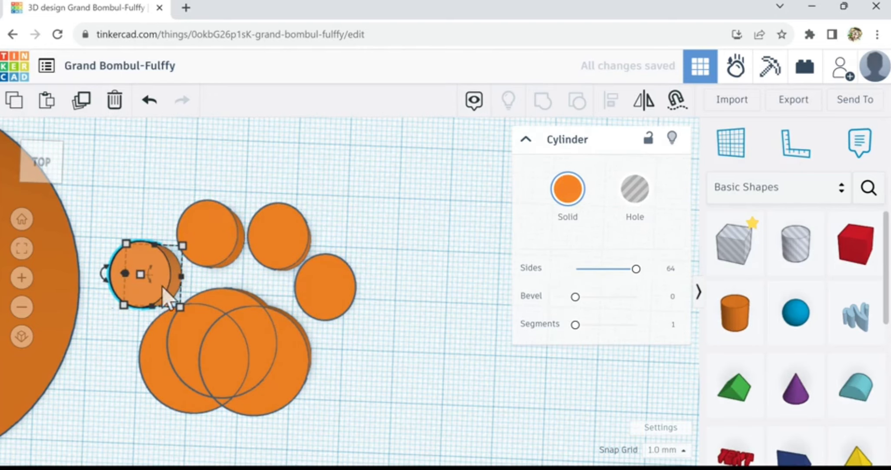
pyautogui.click(203, 250)
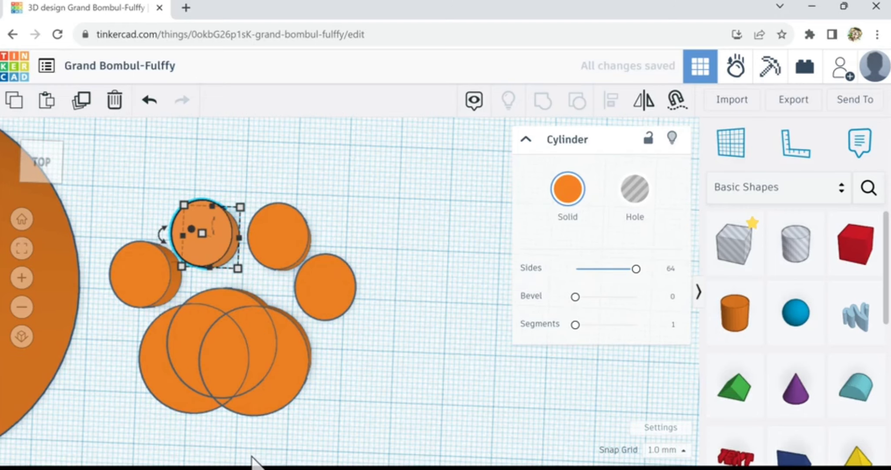
# Step: Nudge the third toe left and down, closer to the second toe and the pad
pyautogui.moveTo(308, 453); pyautogui.dragTo(446, 425, button='middle')
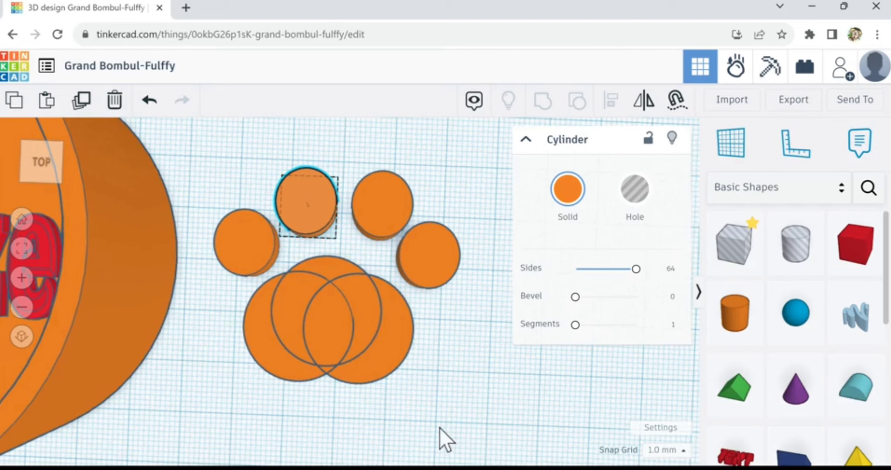
pyautogui.click(374, 212)
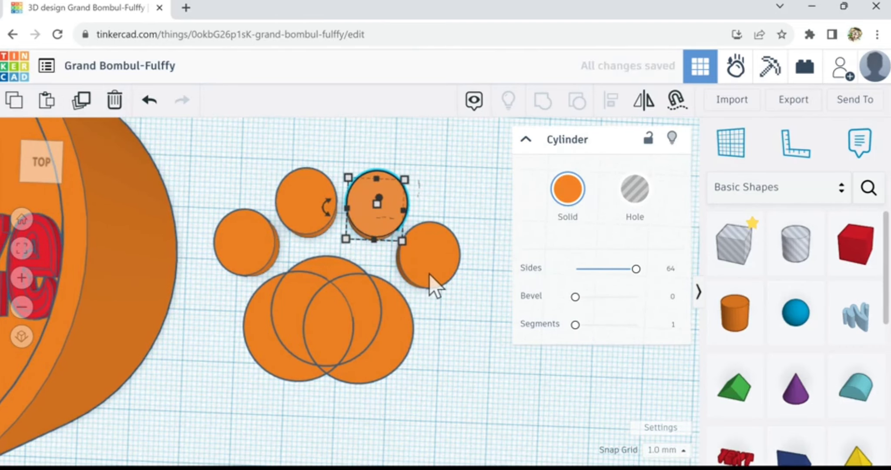
pyautogui.press('Left')
pyautogui.press('Left')
pyautogui.press('Down')
pyautogui.press('Down')
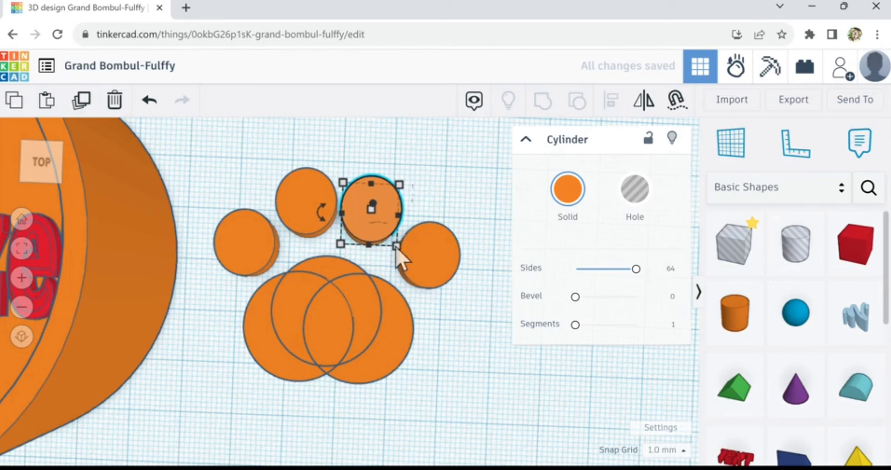
# Step: Nudge both outer toes slightly inward towards the paw pad
pyautogui.click(421, 261)
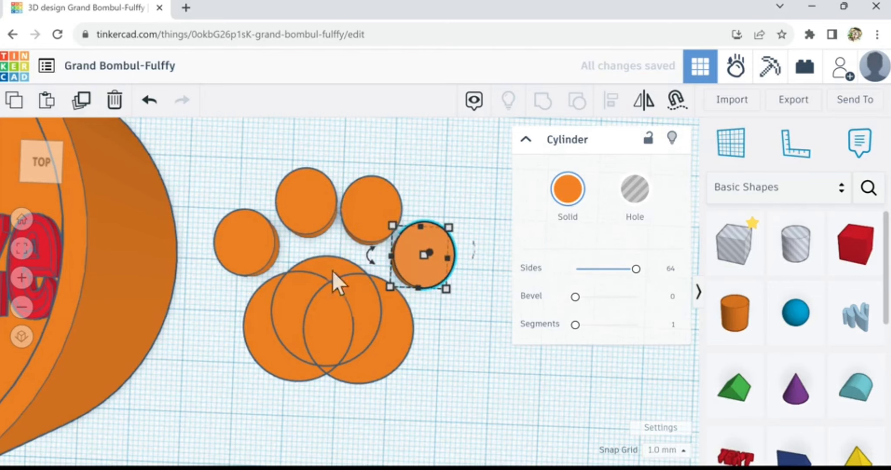
pyautogui.click(239, 253)
pyautogui.press('Right')
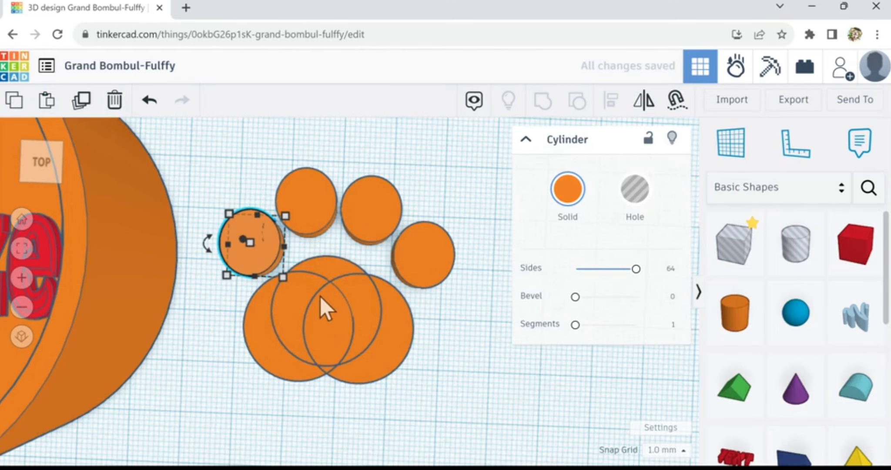
# Step: Adjust the pad's upper disc vertically so it rises slightly closer to the toes
pyautogui.click(332, 275)
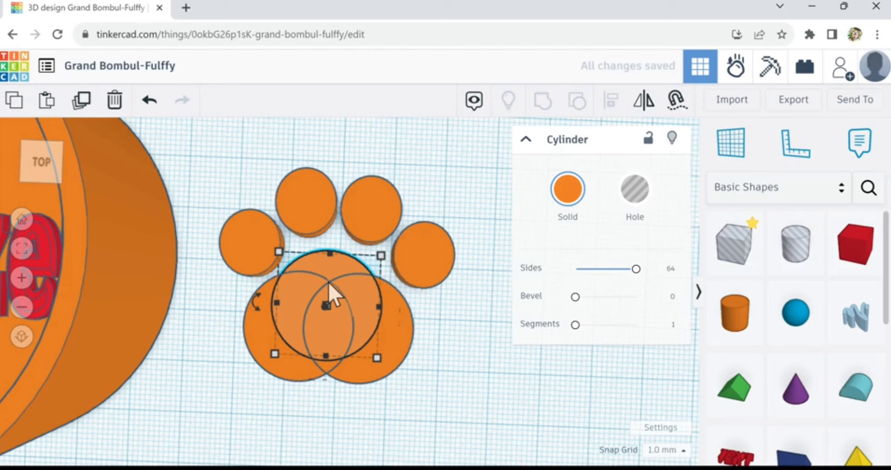
pyautogui.press('Down')
pyautogui.press('Down')
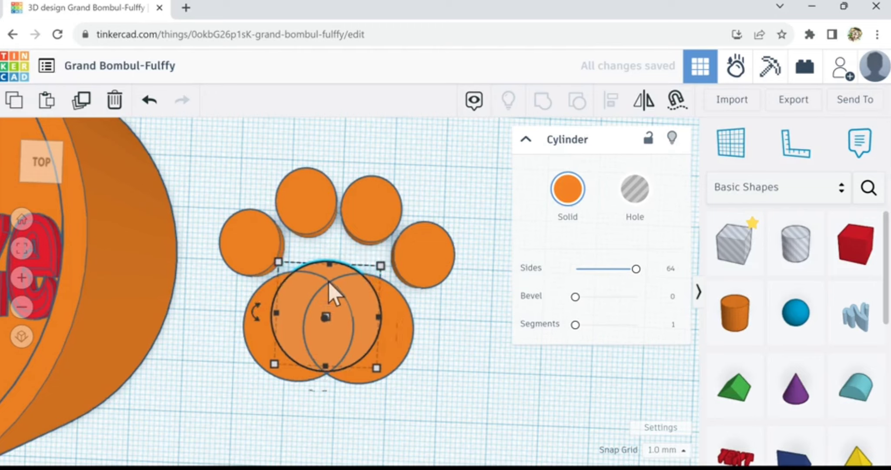
pyautogui.press('Up')
pyautogui.press('Up')
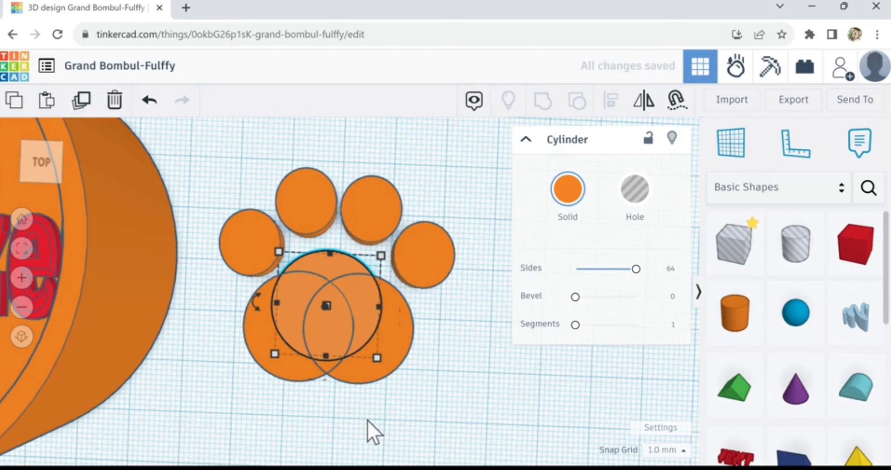
# Step: Set the snap grid to 0.1 mm and fine-tune the rightmost toe slightly left and down
pyautogui.click(412, 265)
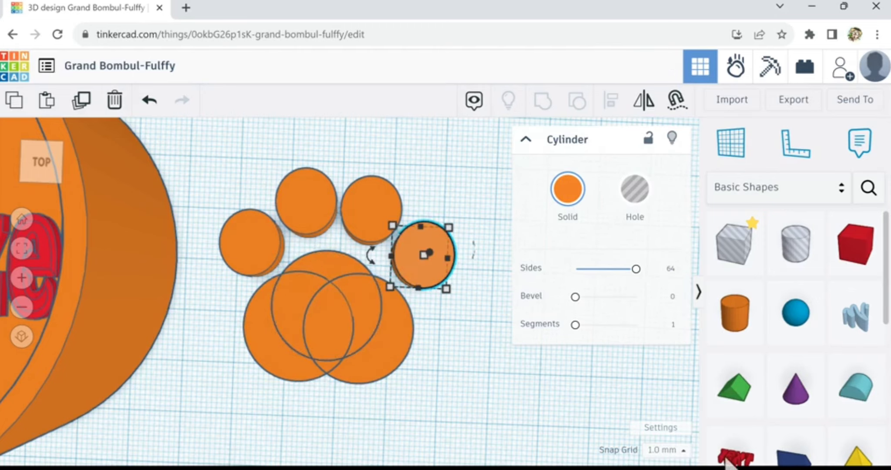
pyautogui.click(690, 455)
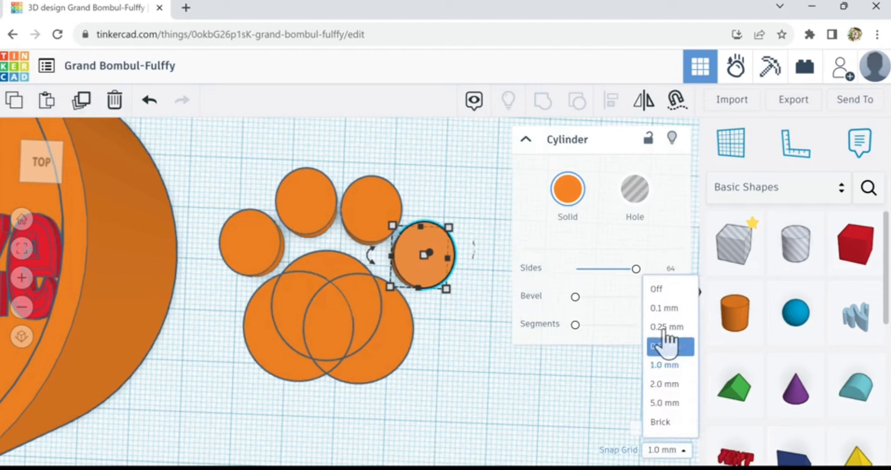
pyautogui.click(662, 309)
pyautogui.press('Left')
pyautogui.press('Left')
pyautogui.press('Left')
pyautogui.press('Left')
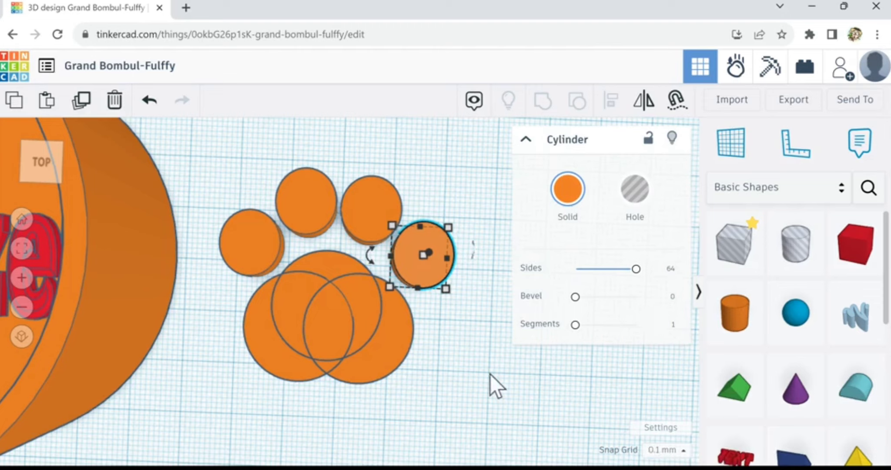
pyautogui.press('Down')
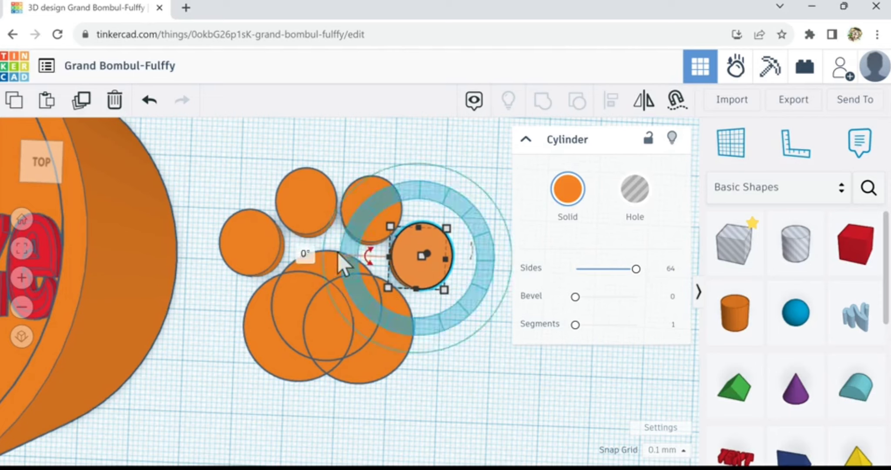
pyautogui.click(409, 425)
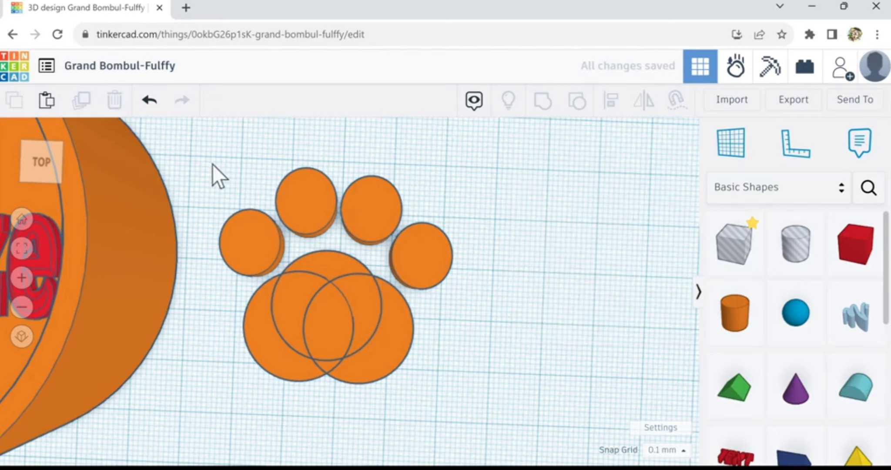
pyautogui.moveTo(212, 159); pyautogui.dragTo(456, 417)
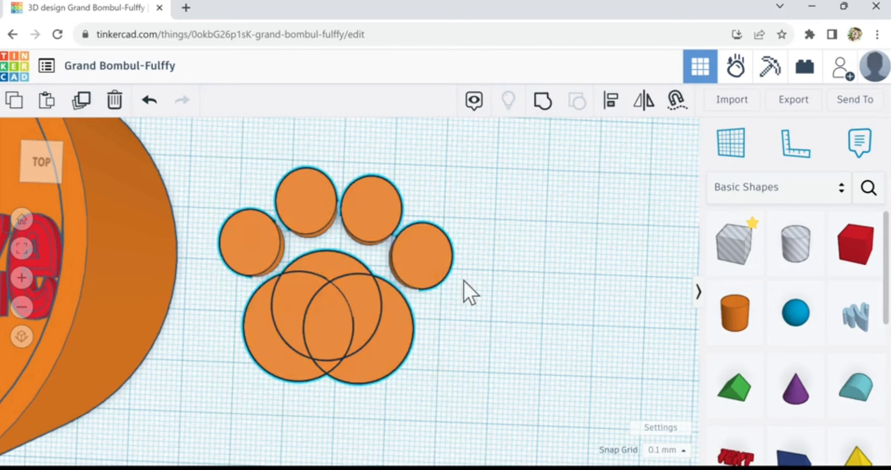
pyautogui.click(542, 106)
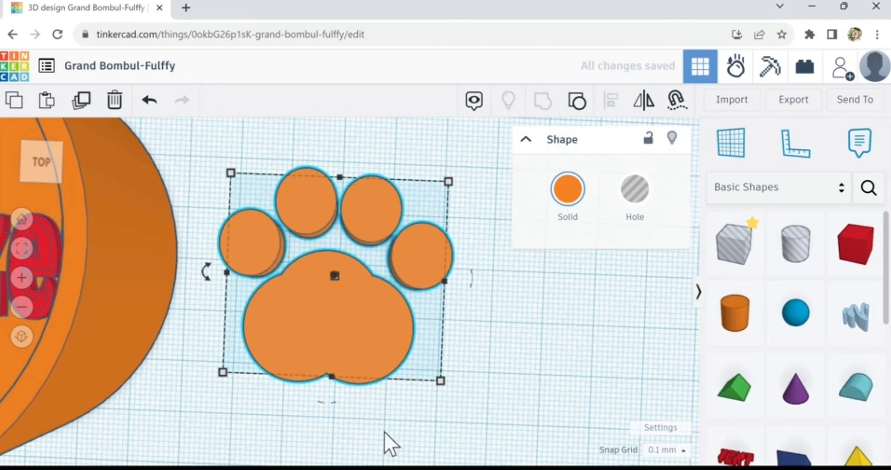
pyautogui.scroll(-5, 385, 422)
pyautogui.moveTo(388, 428)
pyautogui.mouseDown(button='right')
pyautogui.moveTo(381, 399)
pyautogui.moveTo(382, 420)
pyautogui.mouseUp(button='right')
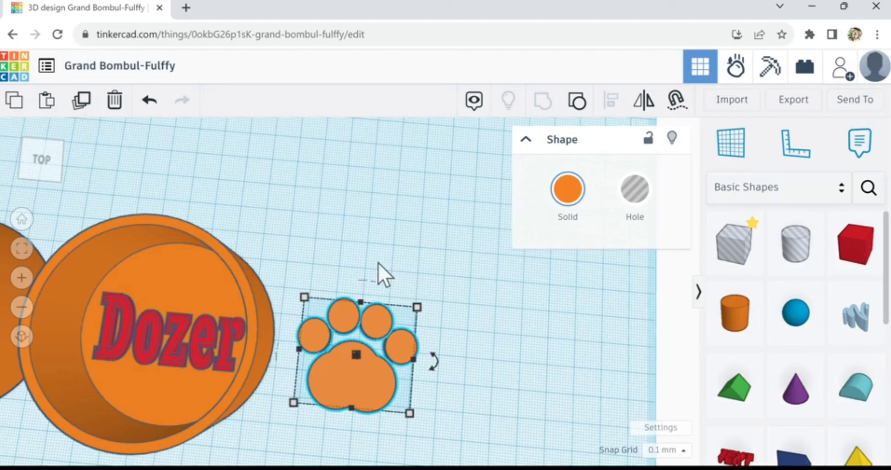
pyautogui.click(149, 104)
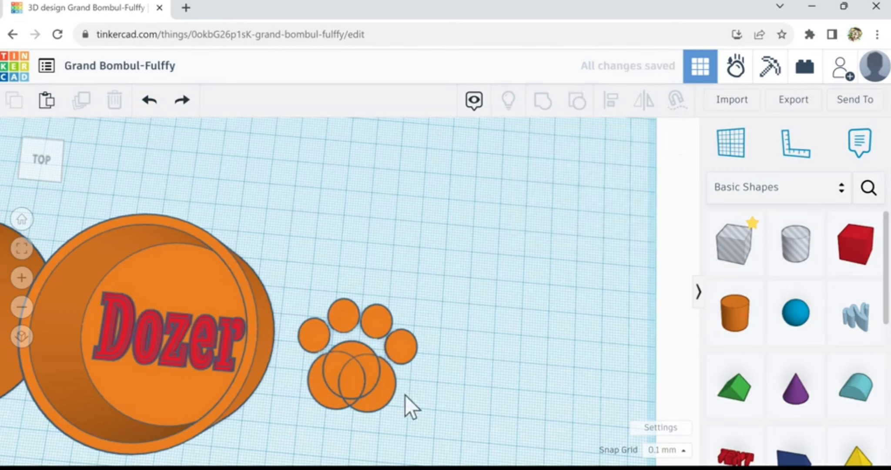
# Step: Group the pad's three overlapping cylinders and shorten the grouped pad to about 20.1 mm from its lower edge
pyautogui.moveTo(412, 382); pyautogui.dragTo(323, 391)
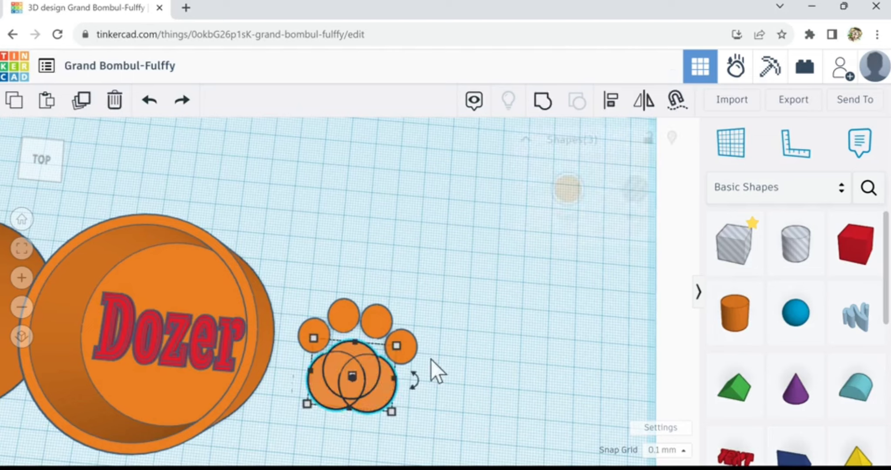
pyautogui.click(543, 105)
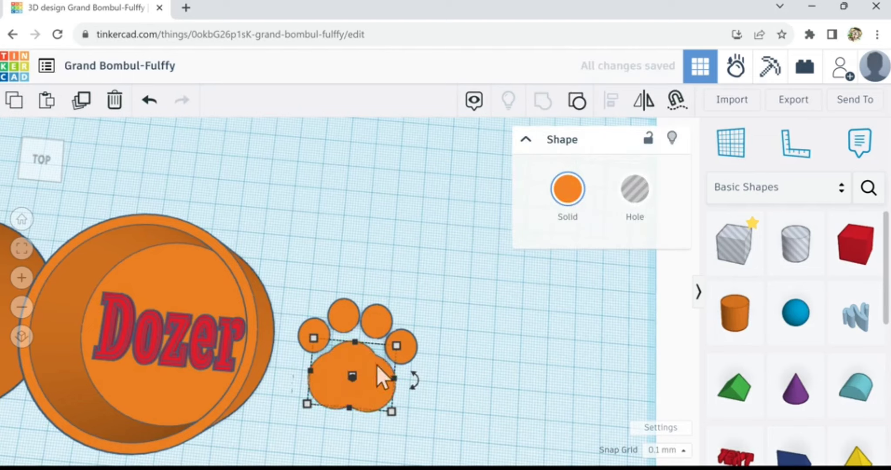
pyautogui.moveTo(349, 409)
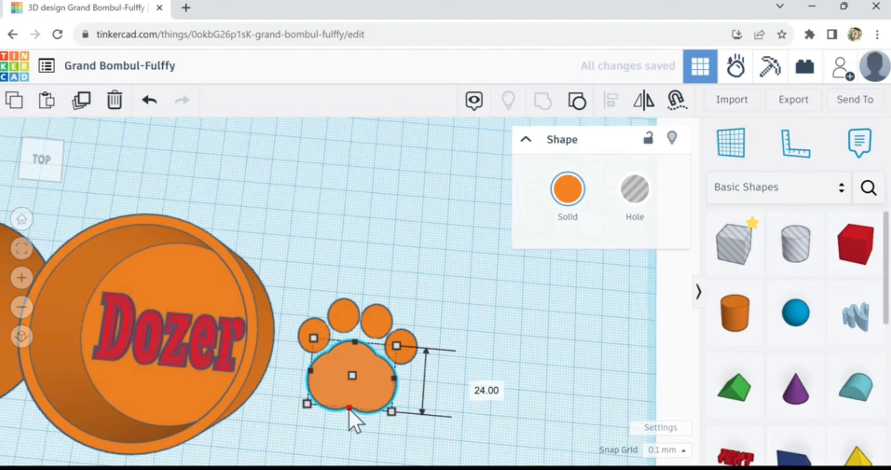
pyautogui.moveTo(349, 408); pyautogui.dragTo(354, 401)
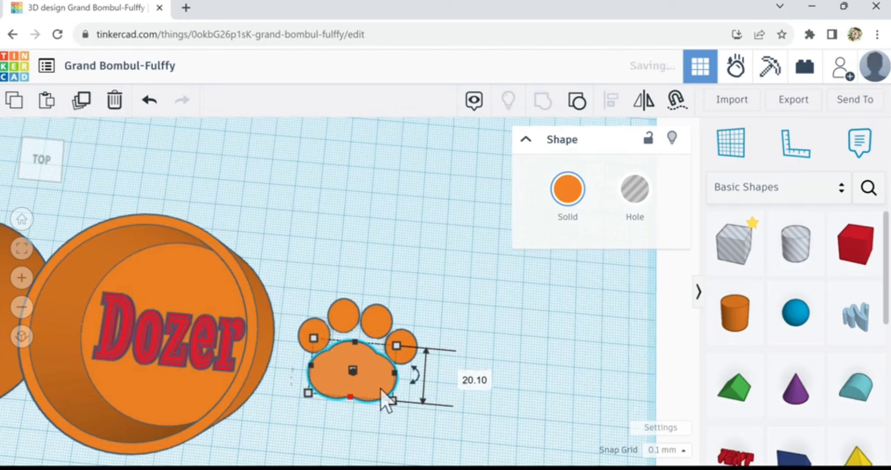
# Step: Narrow the grouped pad slightly and nudge it right so it sits centred beneath the four toes
pyautogui.moveTo(391, 377); pyautogui.dragTo(389, 377)
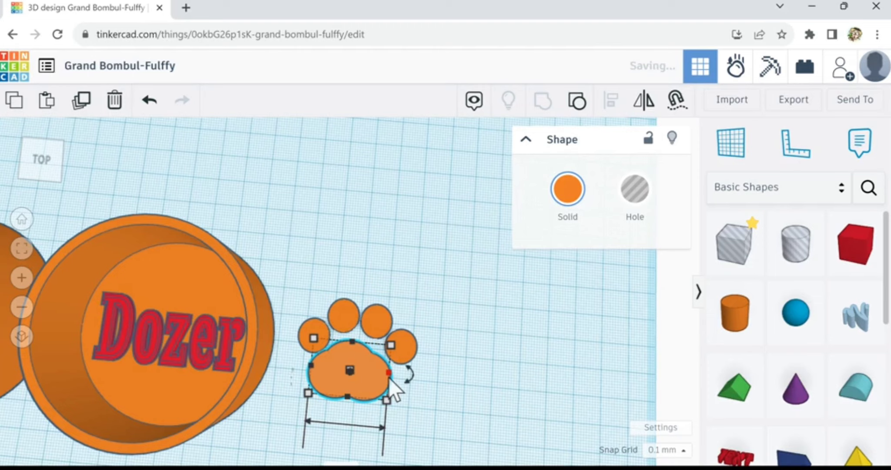
pyautogui.press('Right')
pyautogui.press('Right')
pyautogui.press('Right')
pyautogui.press('Right')
pyautogui.press('Right')
pyautogui.press('Right')
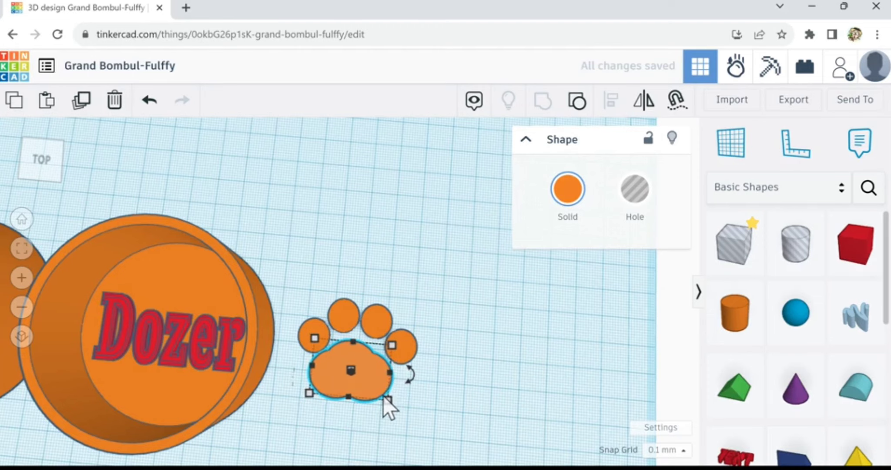
pyautogui.scroll(2, 370, 381)
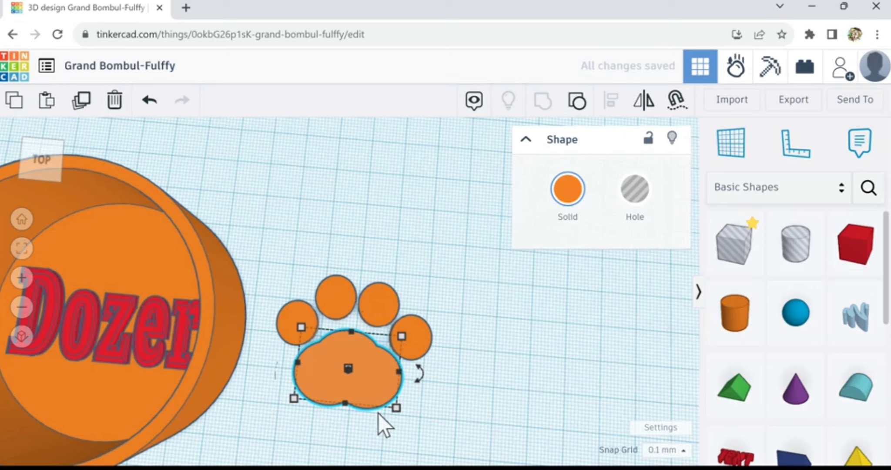
pyautogui.click(356, 434)
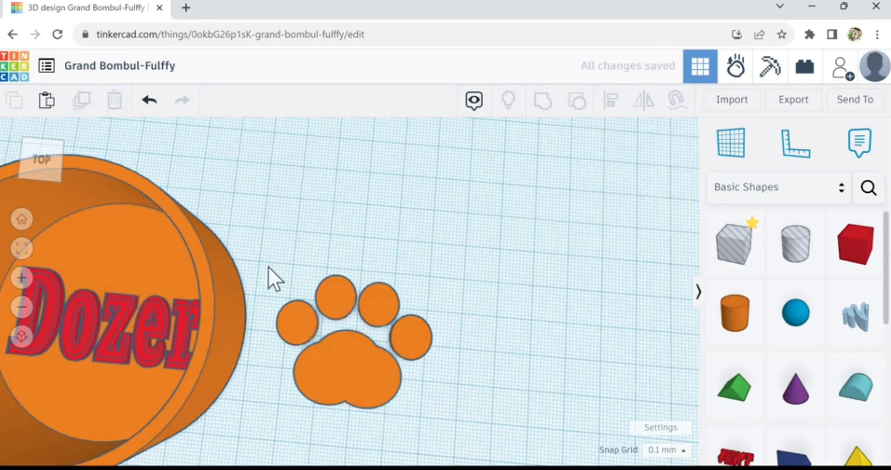
# Step: Group the pad and four toes into one paw print and place it, about 24.6 by 20.1 mm, inside the bowl above Dozer
pyautogui.moveTo(267, 271); pyautogui.dragTo(436, 431)
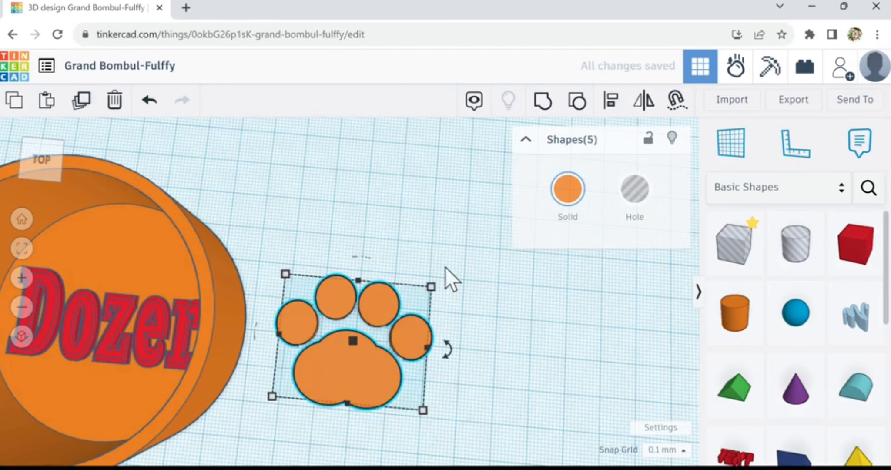
pyautogui.click(543, 105)
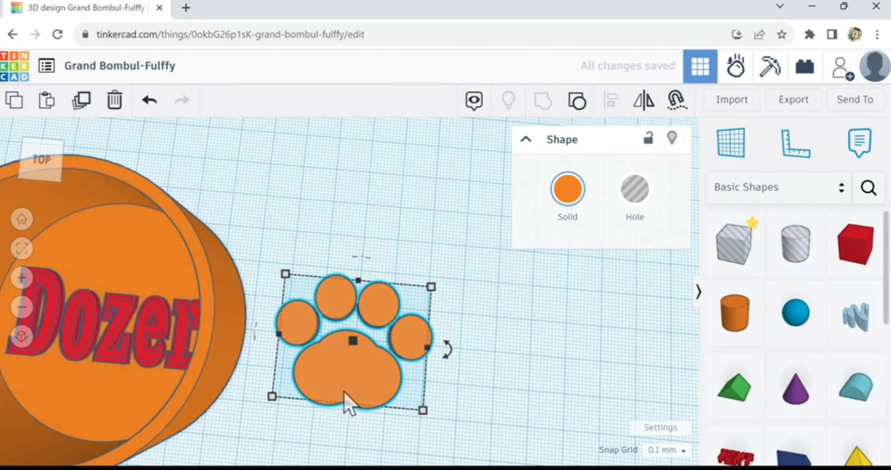
pyautogui.scroll(-3, 344, 391)
pyautogui.moveTo(344, 390); pyautogui.dragTo(206, 307)
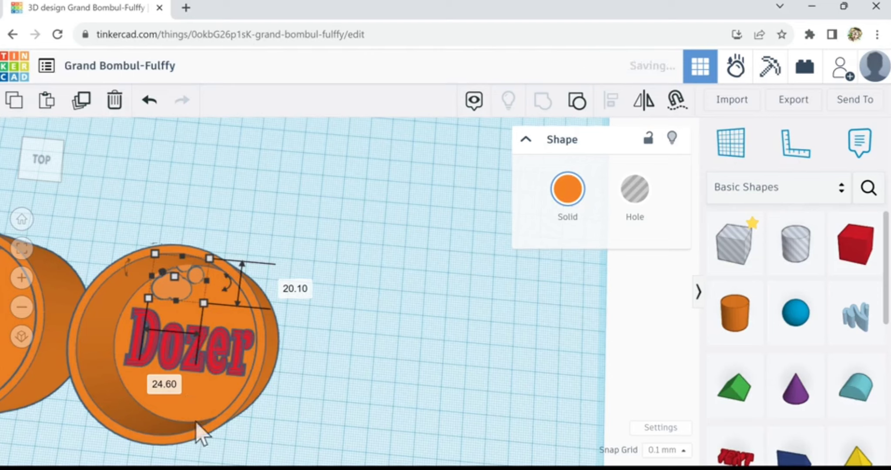
# Step: Nudge the paw print down and right until all its toes lie on the bowl floor just above the name
pyautogui.moveTo(215, 402)
pyautogui.mouseDown(button='right')
pyautogui.moveTo(224, 399)
pyautogui.moveTo(205, 398)
pyautogui.mouseUp(button='right')
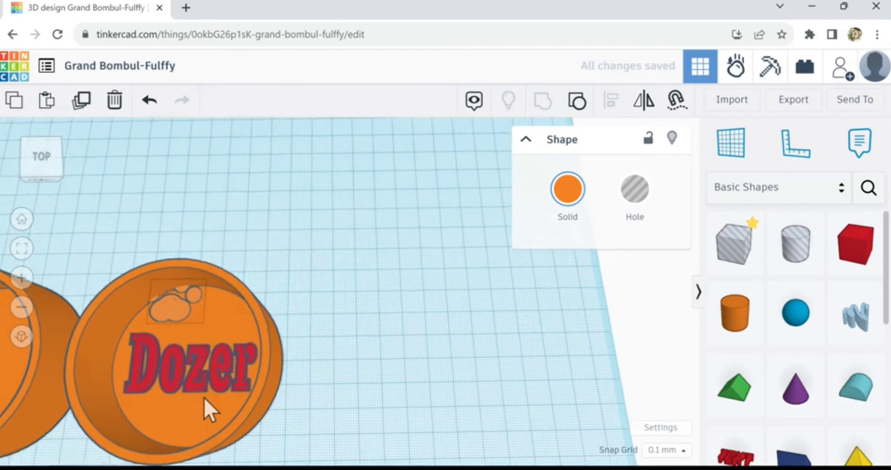
pyautogui.press('f')
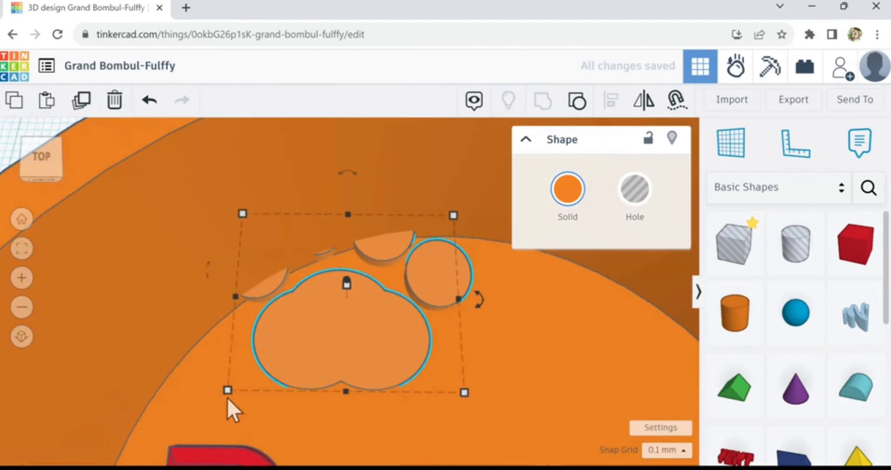
pyautogui.scroll(-2, 337, 379)
pyautogui.press('Down')
pyautogui.press('Down')
pyautogui.press('Down')
pyautogui.press('Down')
pyautogui.press('Down')
pyautogui.press('Down')
pyautogui.press('Down')
pyautogui.press('Down')
pyautogui.press('Down')
pyautogui.press('Down')
pyautogui.press('Down')
pyautogui.press('Down')
pyautogui.press('Down')
pyautogui.press('Right')
pyautogui.press('Right')
pyautogui.press('Right')
pyautogui.press('Right')
pyautogui.press('Right')
pyautogui.press('Right')
pyautogui.press('Right')
pyautogui.press('Right')
pyautogui.press('Right')
pyautogui.press('Right')
pyautogui.press('Right')
pyautogui.press('Right')
pyautogui.press('Right')
pyautogui.press('Right')
pyautogui.press('Right')
pyautogui.press('Right')
pyautogui.press('Down')
pyautogui.press('Down')
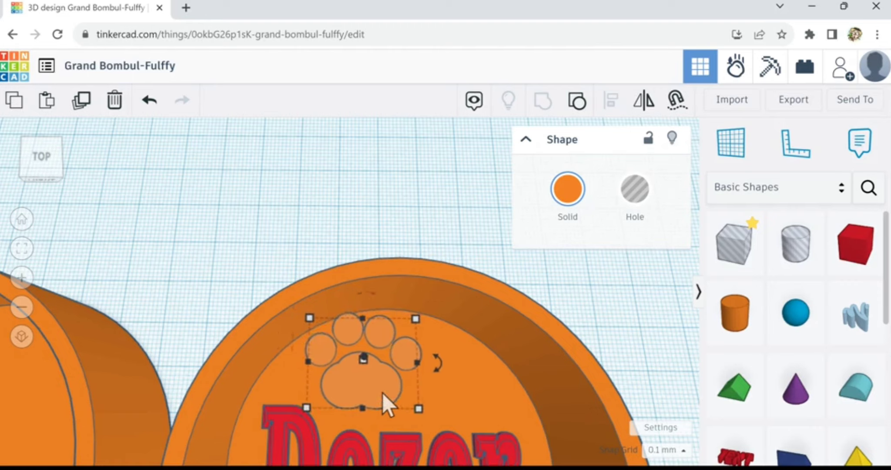
pyautogui.press('Down')
pyautogui.press('Down')
pyautogui.press('Down')
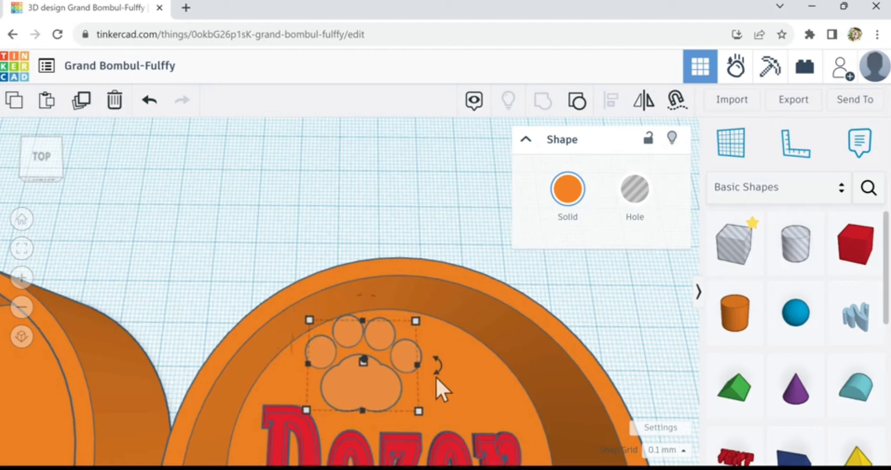
# Step: Rotate the paw print above the name slightly counter-clockwise
pyautogui.moveTo(437, 378); pyautogui.dragTo(549, 344)
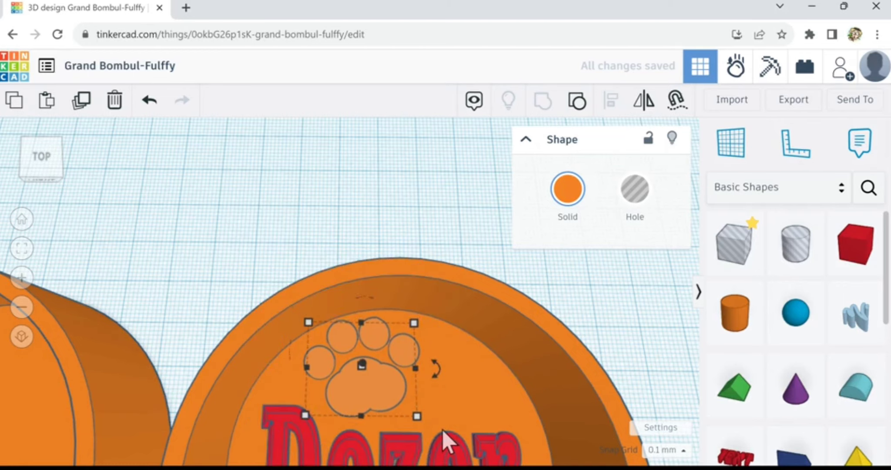
pyautogui.moveTo(475, 410); pyautogui.dragTo(423, 336, button='right')
pyautogui.moveTo(446, 396)
pyautogui.mouseDown(button='right')
pyautogui.moveTo(479, 387)
pyautogui.moveTo(447, 300)
pyautogui.moveTo(390, 214)
pyautogui.moveTo(389, 191)
pyautogui.moveTo(419, 261)
pyautogui.moveTo(447, 386)
pyautogui.mouseUp(button='right')
pyautogui.scroll(-2, 439, 378)
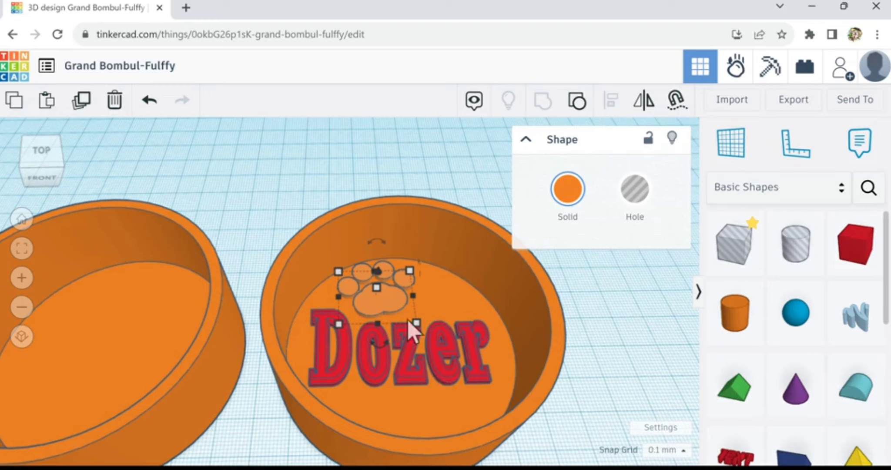
pyautogui.press('Escape')
# Step: Duplicate the paw print and move the copy straight down to the bowl floor below the name
pyautogui.click(390, 305)
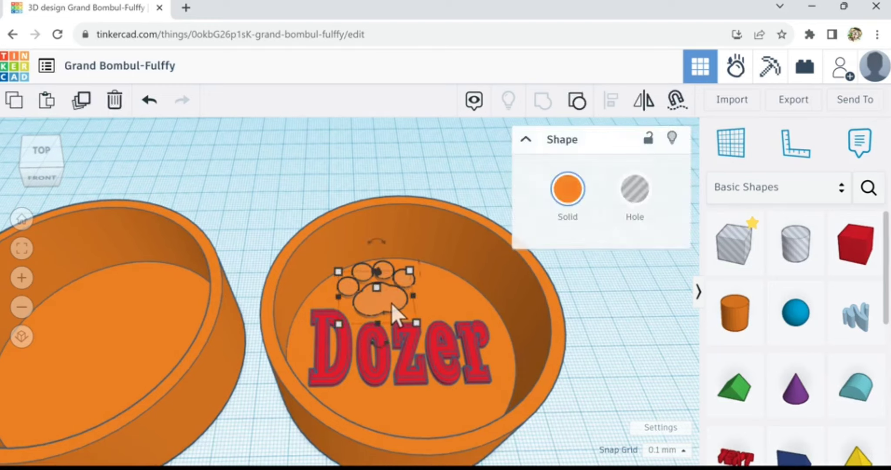
pyautogui.click(89, 109)
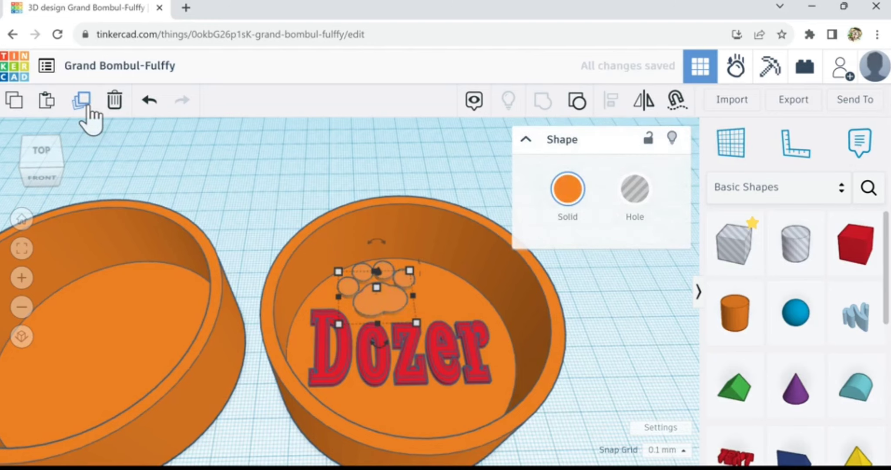
pyautogui.hotkey('shift', 'Down')
pyautogui.hotkey('shift', 'Down')
pyautogui.hotkey('shift', 'Down')
pyautogui.hotkey('shift', 'Down')
pyautogui.hotkey('shift', 'Down')
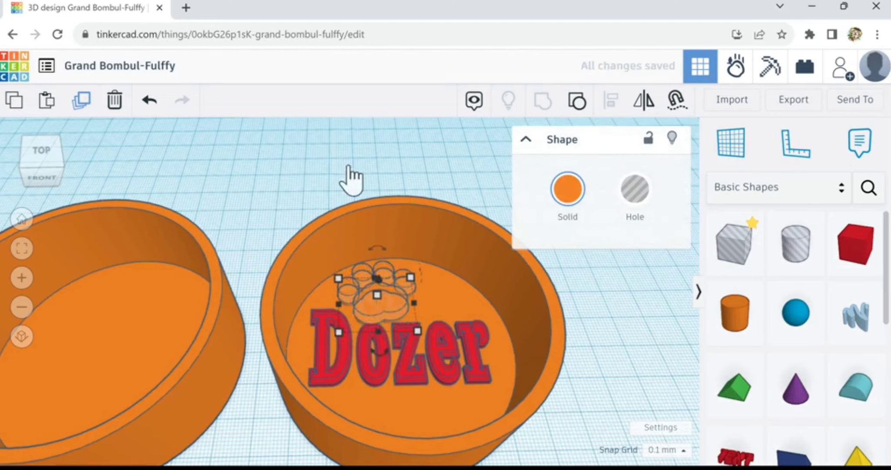
pyautogui.hotkey('shift', 'Down')
pyautogui.hotkey('shift', 'Down')
pyautogui.hotkey('shift', 'Down')
pyautogui.hotkey('shift', 'Down')
pyautogui.hotkey('shift', 'Down')
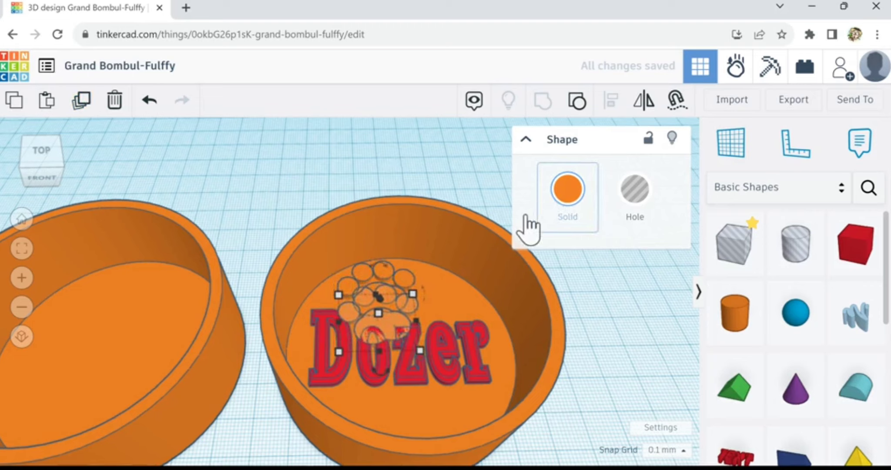
pyautogui.hotkey('shift', 'Down')
pyautogui.hotkey('shift', 'Down')
pyautogui.hotkey('shift', 'Down')
pyautogui.hotkey('shift', 'Down')
pyautogui.hotkey('shift', 'Down')
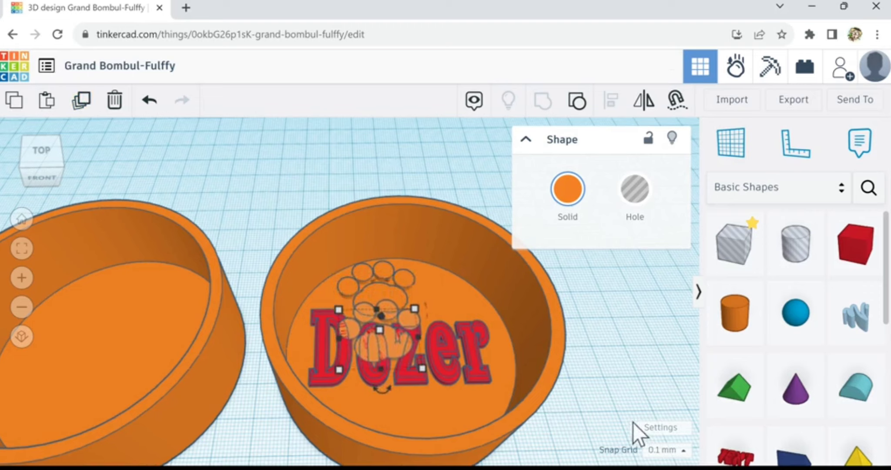
pyautogui.hotkey('shift', 'Down')
pyautogui.hotkey('shift', 'Down')
pyautogui.hotkey('shift', 'Down')
pyautogui.hotkey('shift', 'Down')
pyautogui.hotkey('shift', 'Down')
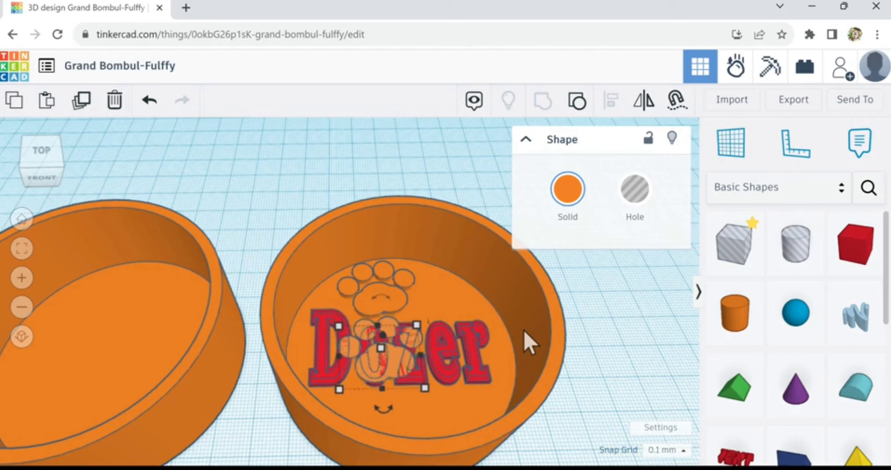
pyautogui.hotkey('shift', 'Down')
pyautogui.hotkey('shift', 'Down')
pyautogui.hotkey('shift', 'Down')
pyautogui.hotkey('shift', 'Down')
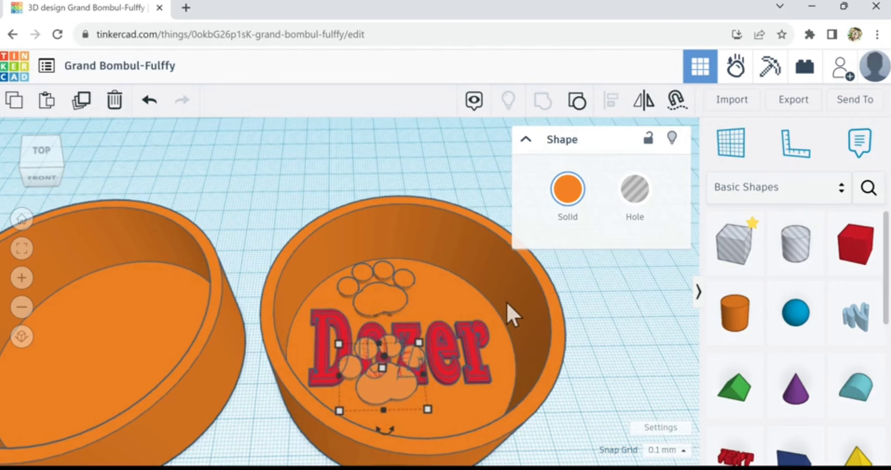
pyautogui.hotkey('shift', 'Down')
pyautogui.hotkey('shift', 'Down')
pyautogui.hotkey('shift', 'Down')
pyautogui.hotkey('shift', 'Down')
pyautogui.hotkey('shift', 'Down')
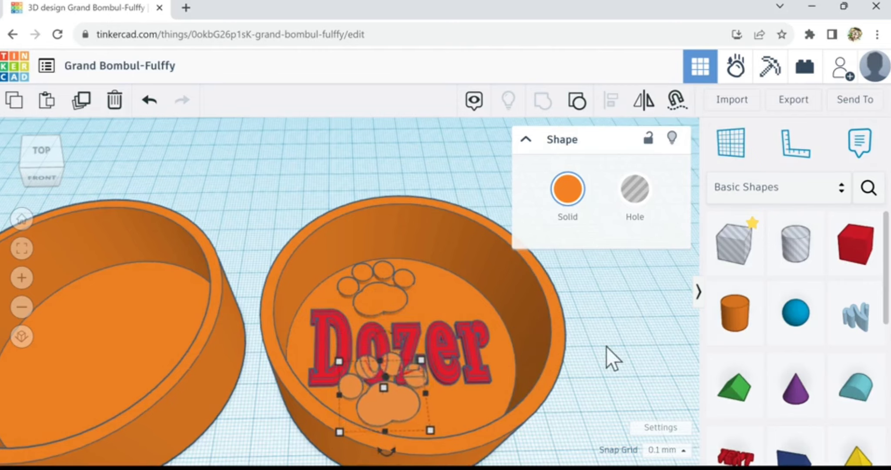
pyautogui.moveTo(607, 347); pyautogui.dragTo(604, 369, button='right')
pyautogui.hotkey('shift', 'Down')
pyautogui.hotkey('shift', 'Down')
pyautogui.hotkey('shift', 'Down')
pyautogui.hotkey('shift', 'Down')
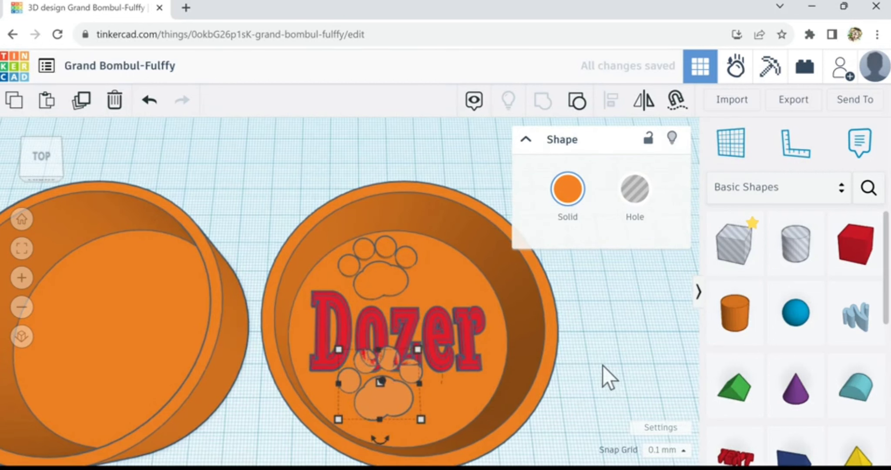
pyautogui.hotkey('shift', 'Down')
pyautogui.hotkey('shift', 'Down')
pyautogui.hotkey('shift', 'Down')
pyautogui.hotkey('shift', 'Down')
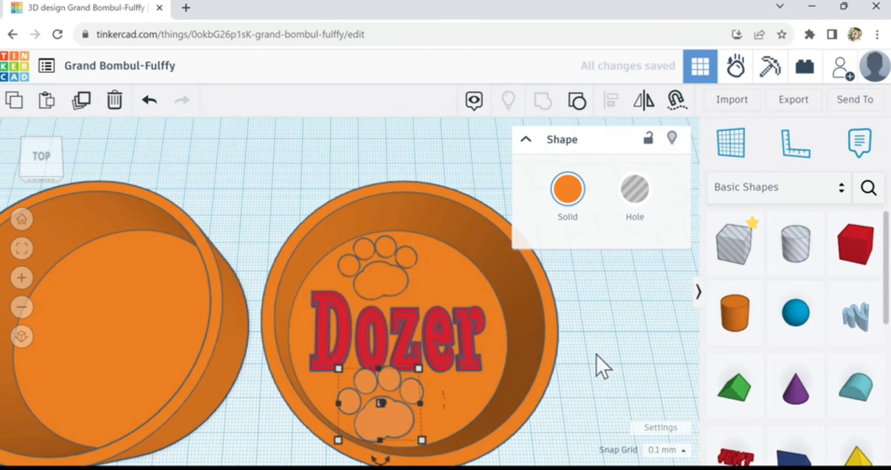
# Step: Shift the lower paw print right so it sits beneath the middle of the name
pyautogui.hotkey('shift', 'Right')
pyautogui.hotkey('shift', 'Right')
pyautogui.hotkey('shift', 'Right')
pyautogui.hotkey('shift', 'Right')
pyautogui.hotkey('shift', 'Right')
pyautogui.hotkey('shift', 'Right')
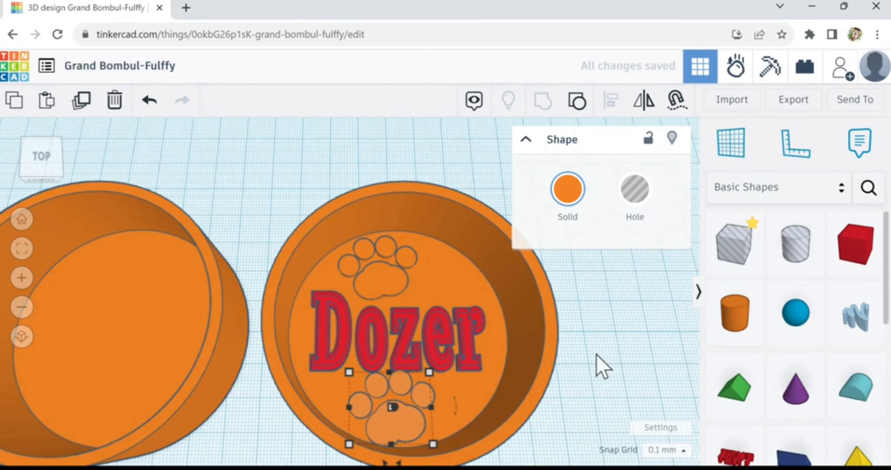
pyautogui.hotkey('shift', 'Right')
pyautogui.hotkey('shift', 'Right')
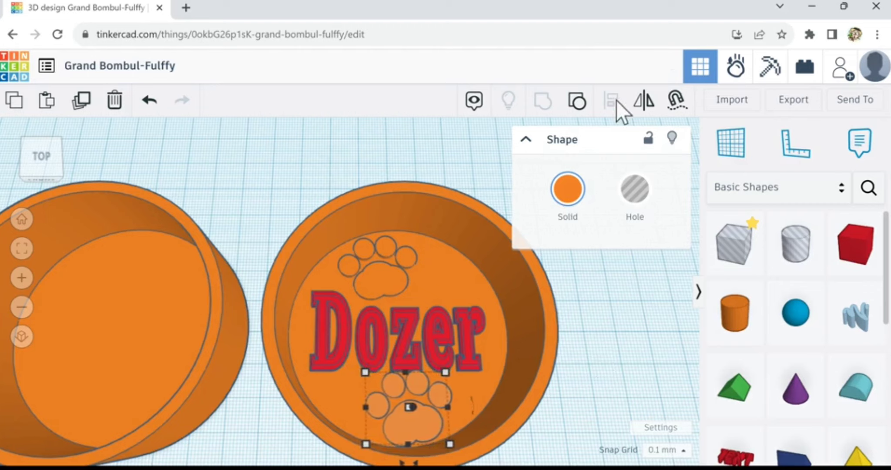
# Step: Mirror the paw print below the name horizontally
pyautogui.click(648, 109)
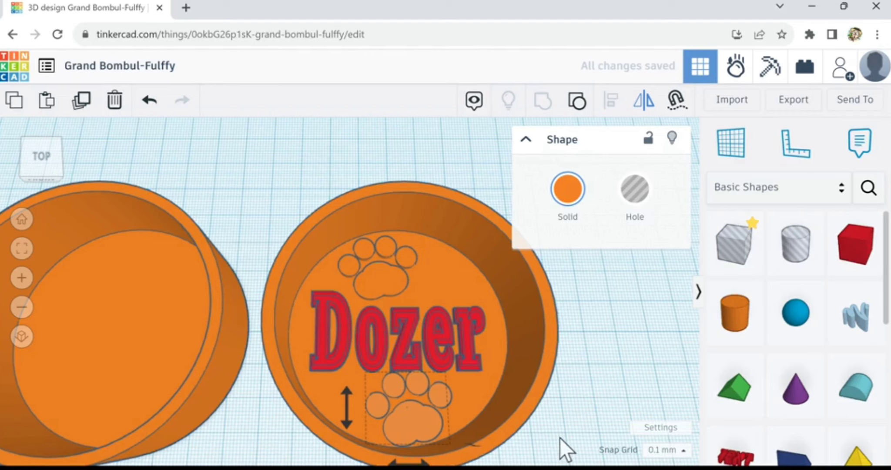
pyautogui.moveTo(563, 436); pyautogui.dragTo(561, 396, button='middle')
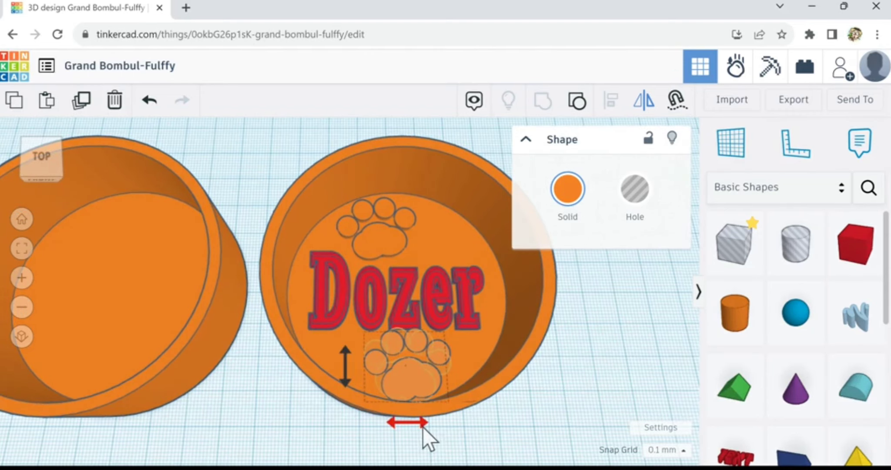
pyautogui.click(423, 426)
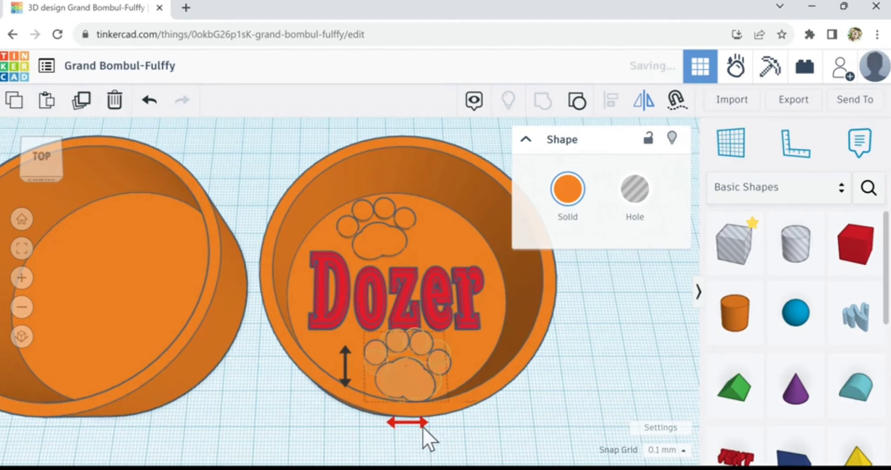
pyautogui.click(538, 419)
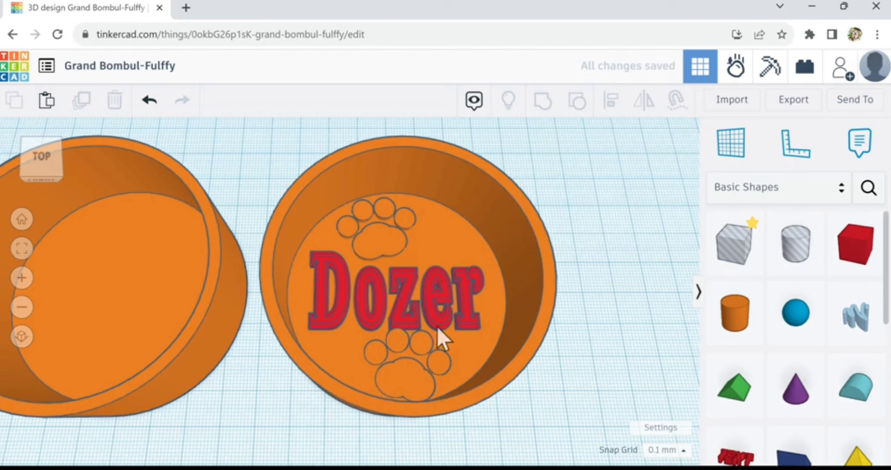
# Step: Nudge the Dozer text slightly up so it sits between the two paw prints
pyautogui.click(405, 306)
pyautogui.press('Up')
pyautogui.press('Up')
pyautogui.press('Up')
pyautogui.press('Up')
pyautogui.press('Up')
pyautogui.press('Up')
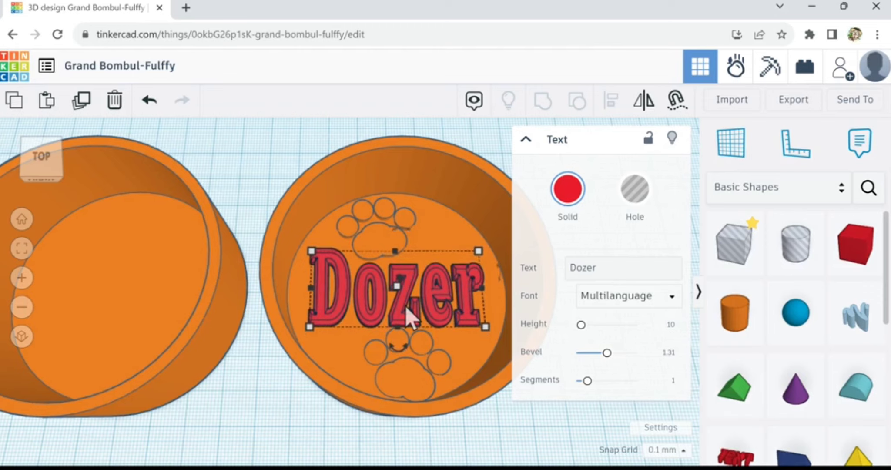
pyautogui.press('Up')
pyautogui.press('Up')
pyautogui.press('Up')
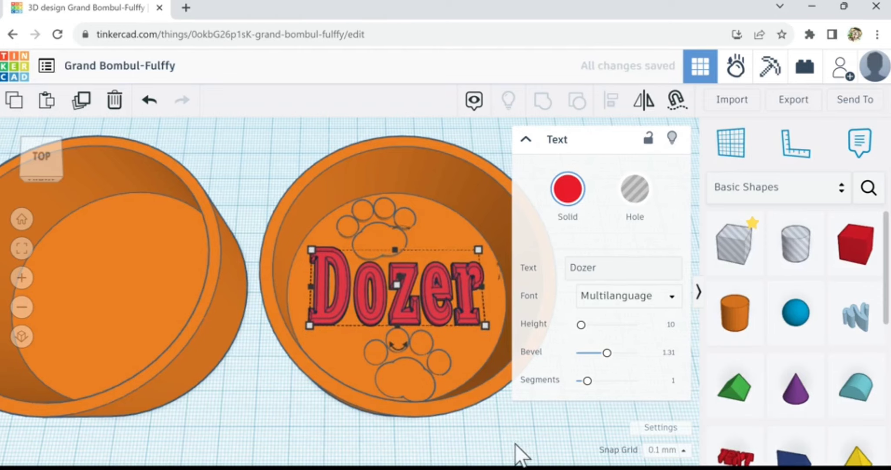
pyautogui.click(482, 432)
pyautogui.click(416, 384)
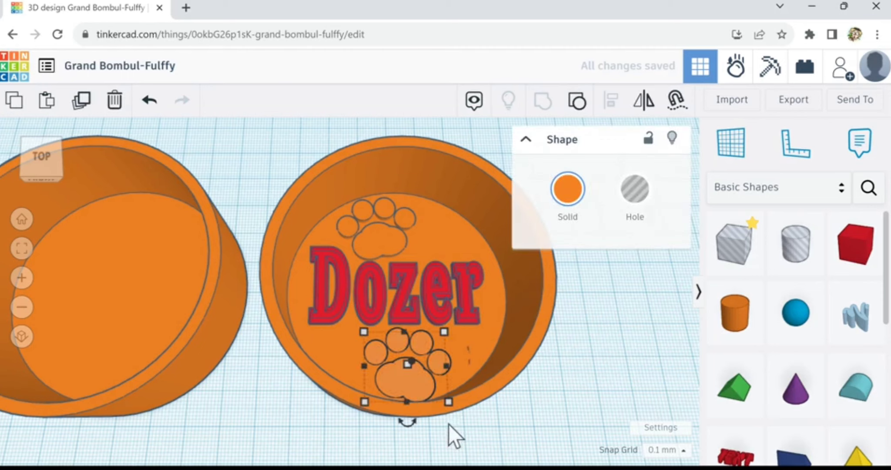
pyautogui.click(475, 462)
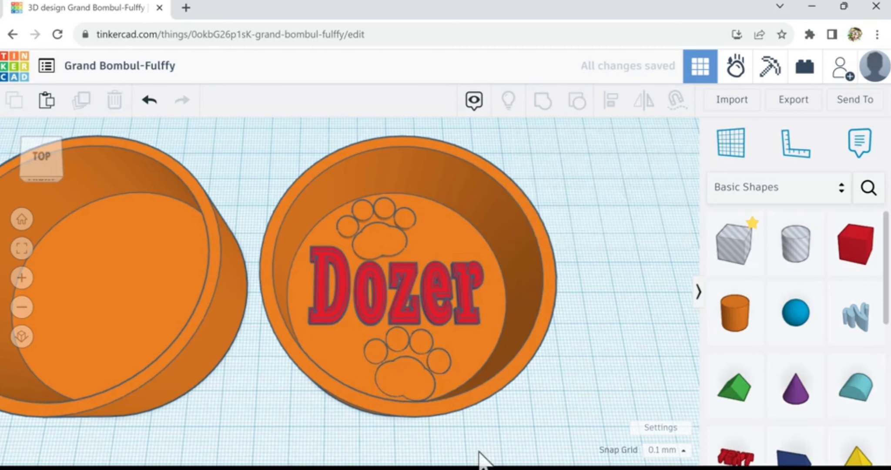
pyautogui.moveTo(480, 461); pyautogui.dragTo(376, 289, button='right')
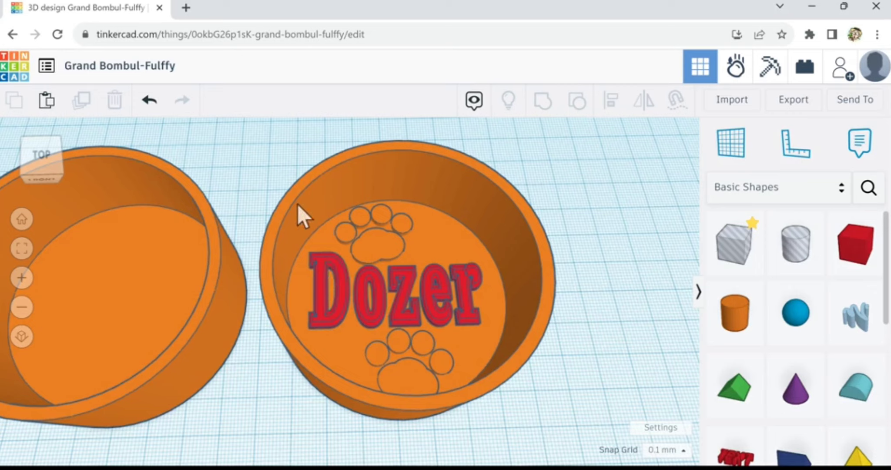
pyautogui.moveTo(284, 185); pyautogui.dragTo(500, 368)
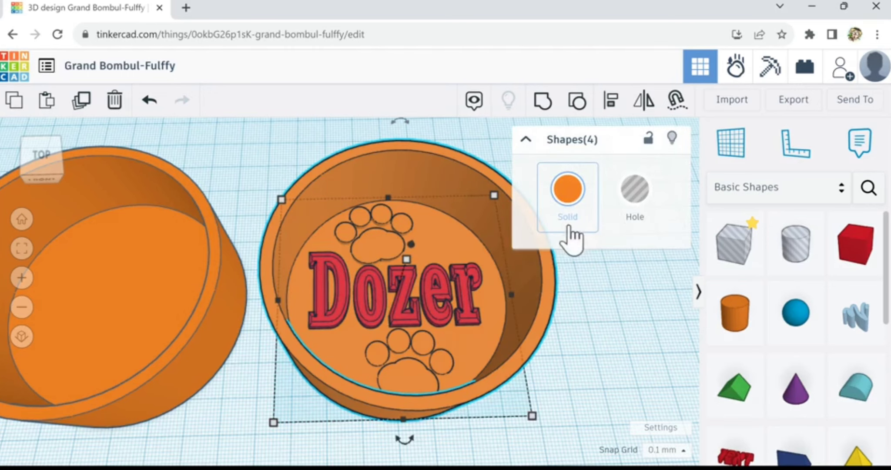
pyautogui.click(572, 227)
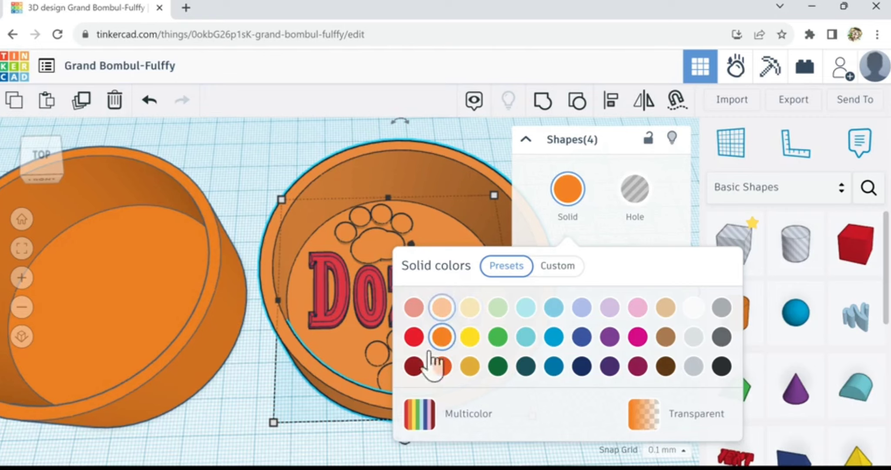
pyautogui.click(238, 394)
# Step: Recolour the Dozer text to the same preset orange as the bowl
pyautogui.click(343, 298)
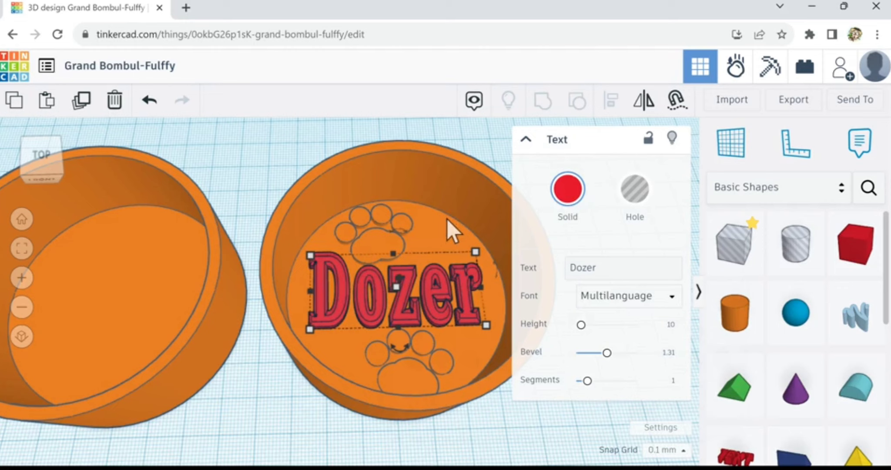
pyautogui.click(567, 191)
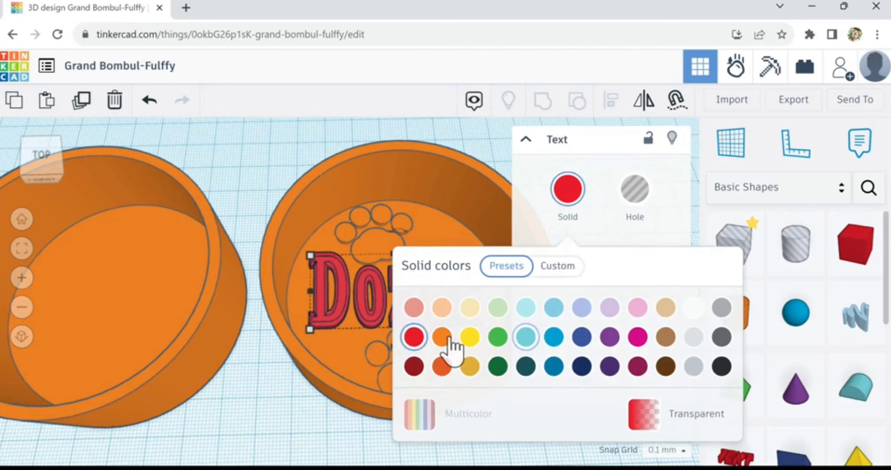
pyautogui.click(443, 337)
pyautogui.click(282, 404)
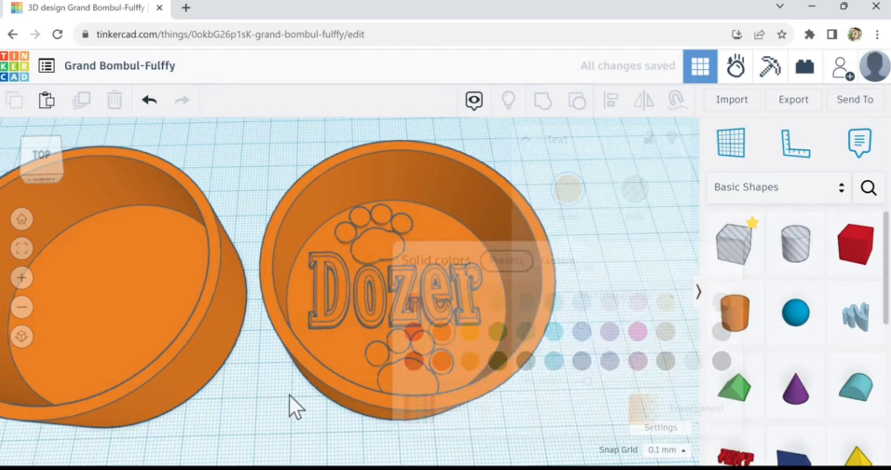
pyautogui.scroll(-4, 289, 393)
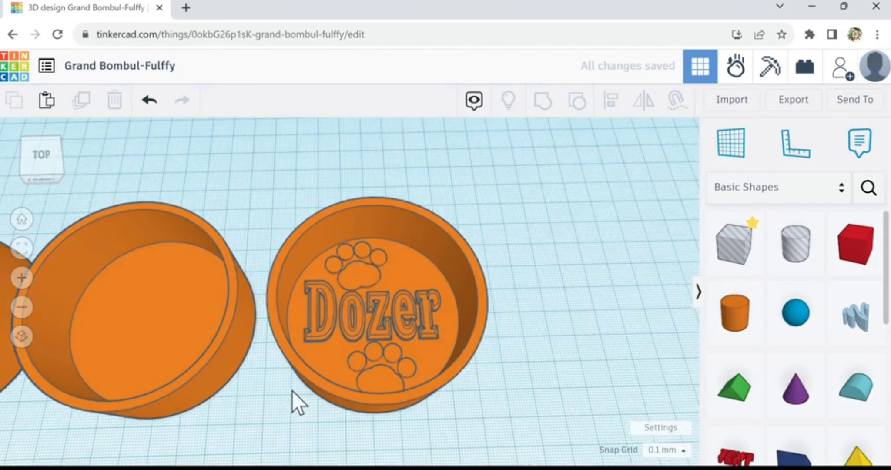
# Step: Duplicate the Dozer text together with both paw prints and shift the copy slightly left
pyautogui.click(337, 294)
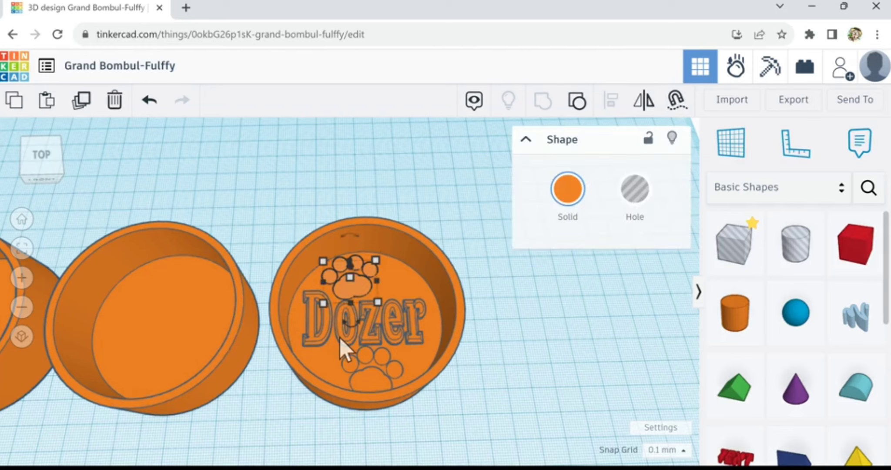
pyautogui.keyDown('shift'); pyautogui.click(342, 329); pyautogui.keyUp('shift')
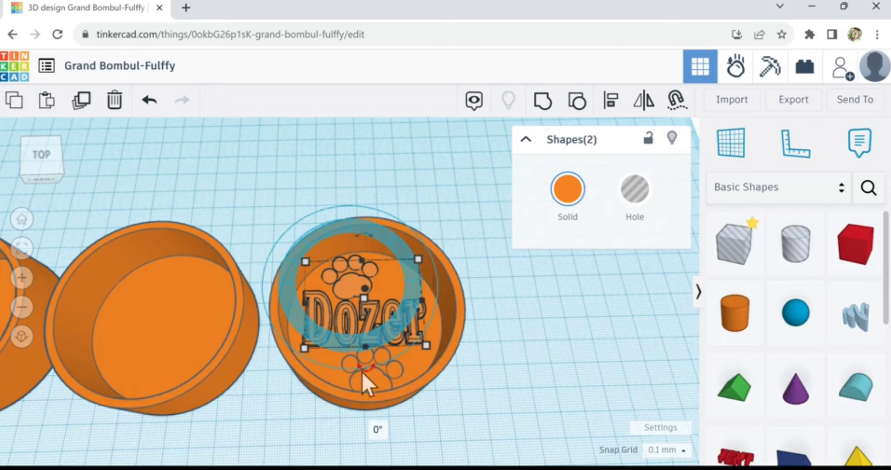
pyautogui.keyDown('shift'); pyautogui.click(370, 387); pyautogui.keyUp('shift')
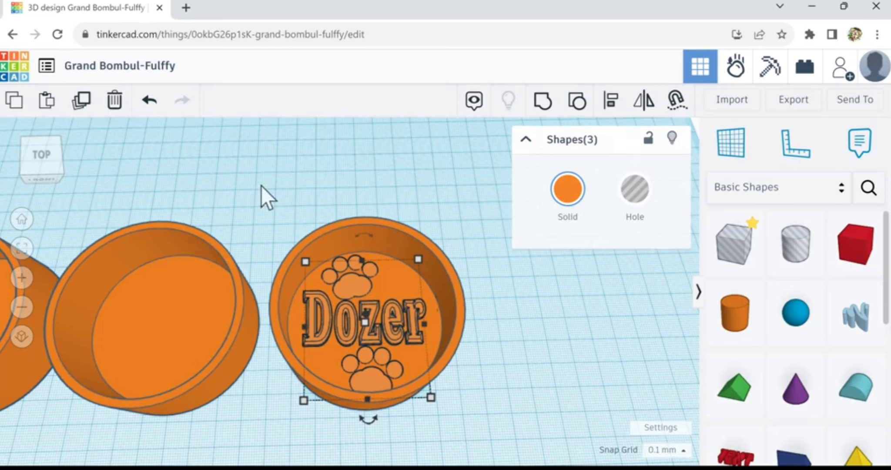
pyautogui.click(83, 107)
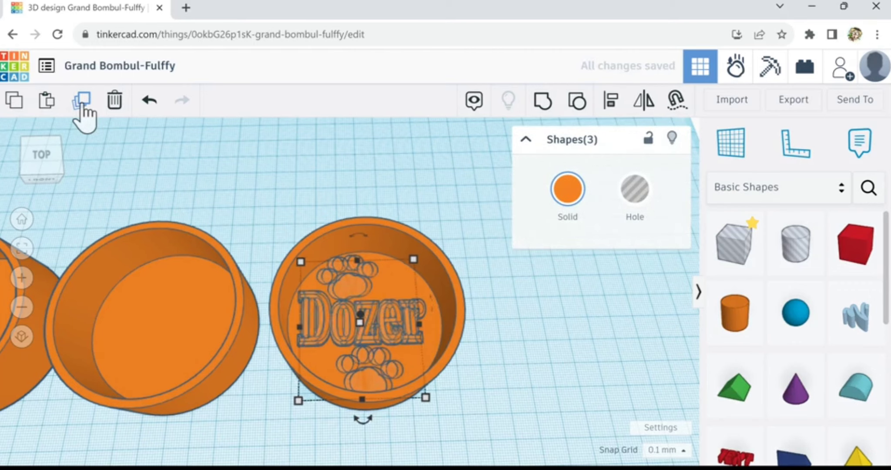
pyautogui.hotkey('shift', 'Left')
pyautogui.hotkey('shift', 'Left')
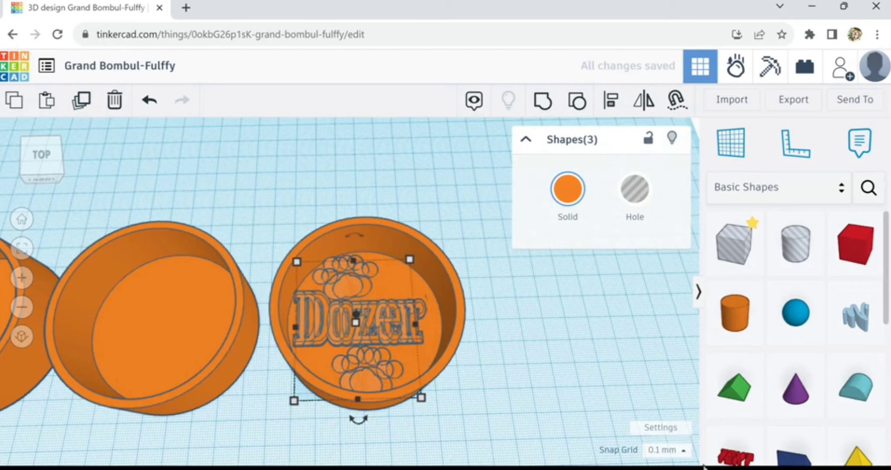
# Step: Set the snap grid to 1.0 mm and move the copied name and paw prints left onto the neighbouring bowl's floor
pyautogui.click(681, 450)
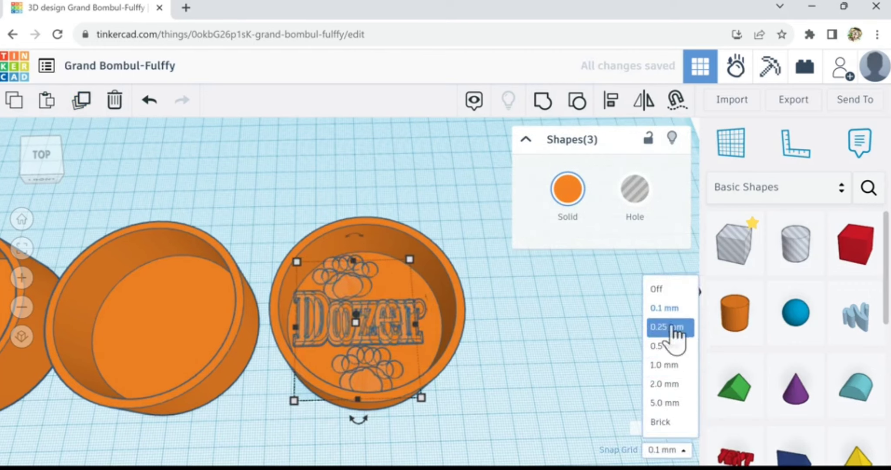
pyautogui.click(672, 365)
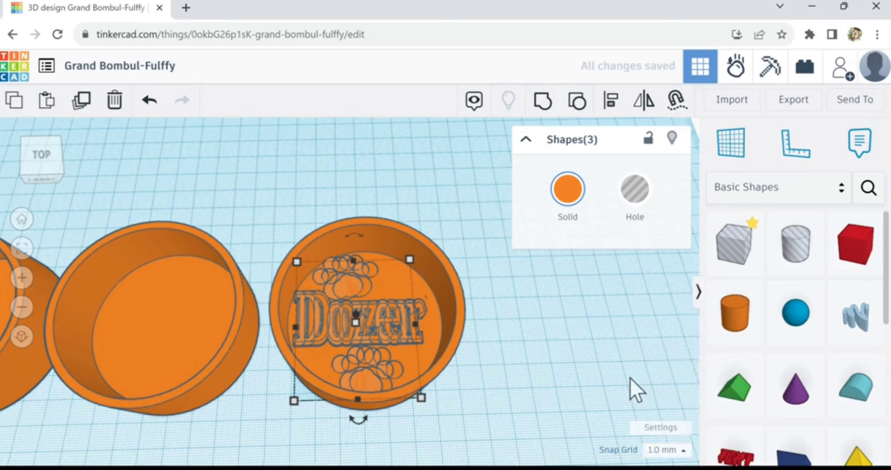
pyautogui.hotkey('shift', 'Left')
pyautogui.hotkey('shift', 'Left')
pyautogui.hotkey('shift', 'Left')
pyautogui.hotkey('shift', 'Left')
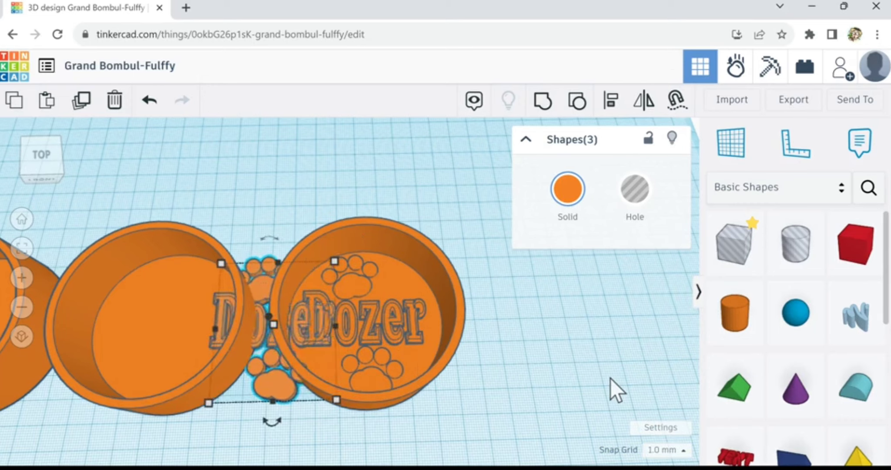
pyautogui.hotkey('shift', 'Left')
pyautogui.hotkey('shift', 'Left')
pyautogui.hotkey('shift', 'Left')
pyautogui.hotkey('shift', 'Left')
pyautogui.hotkey('shift', 'Left')
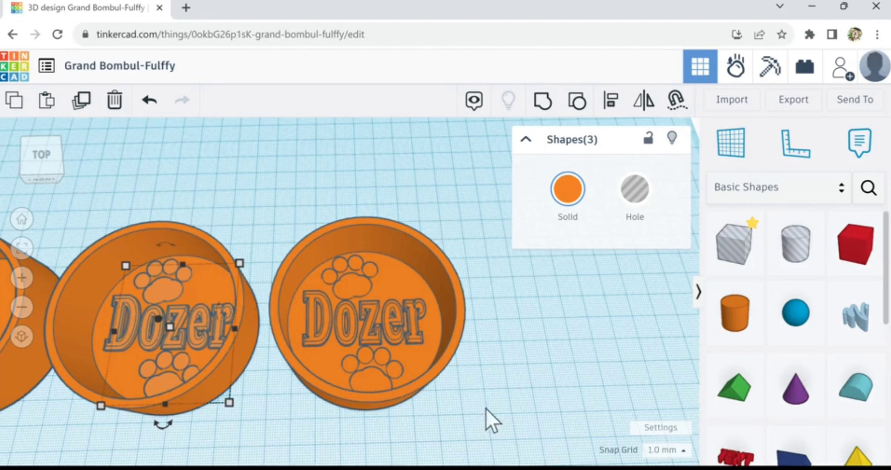
pyautogui.press('Left')
pyautogui.press('Left')
pyautogui.press('Left')
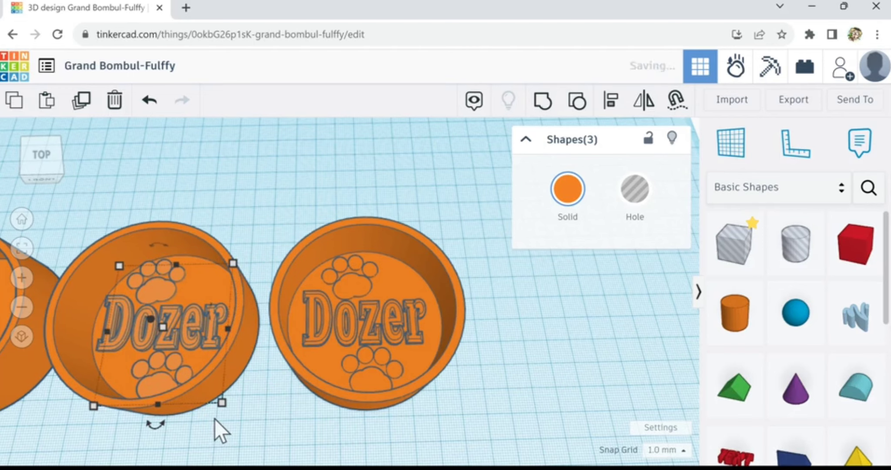
# Step: Nudge the copied name and paw prints 1 mm right to centre them on the middle bowl's floor
pyautogui.press('f')
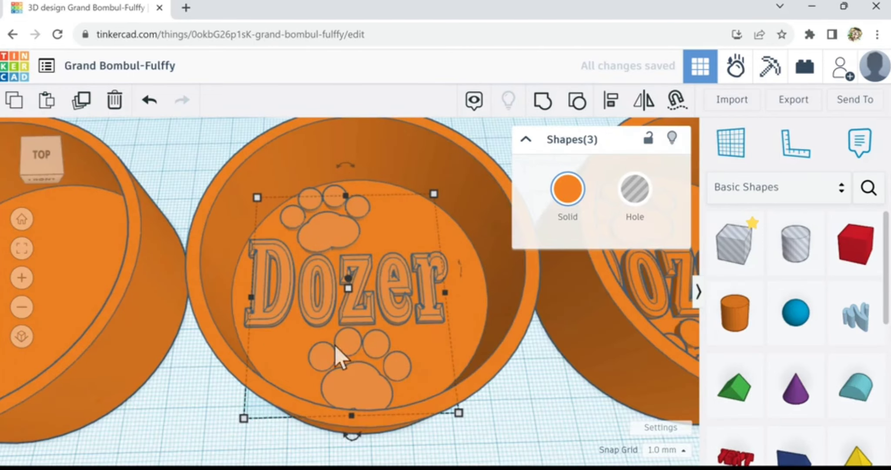
pyautogui.scroll(-3, 353, 343)
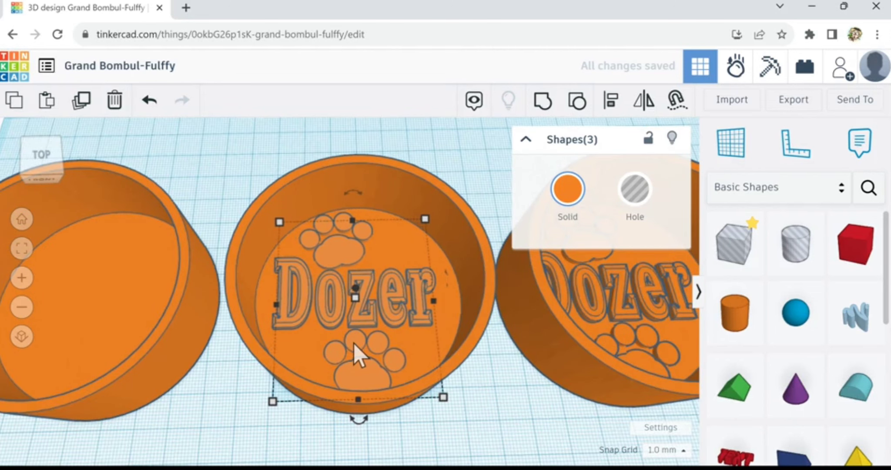
pyautogui.press('Right')
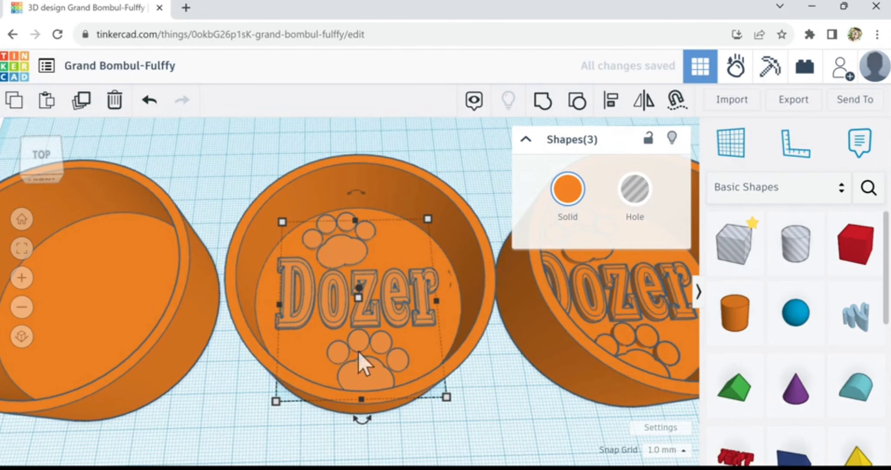
pyautogui.moveTo(468, 392); pyautogui.dragTo(467, 419, button='right')
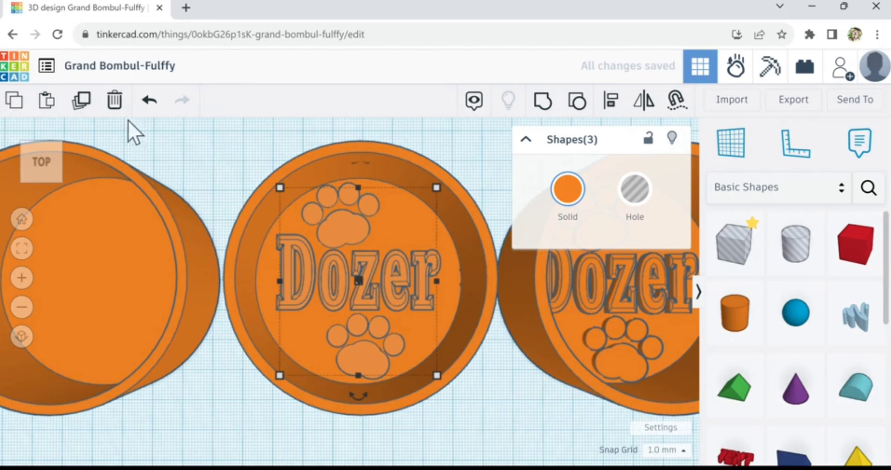
# Step: Duplicate the name and paw prints again into the remaining empty bowl and nudge that copy slightly down to centre it
pyautogui.click(81, 103)
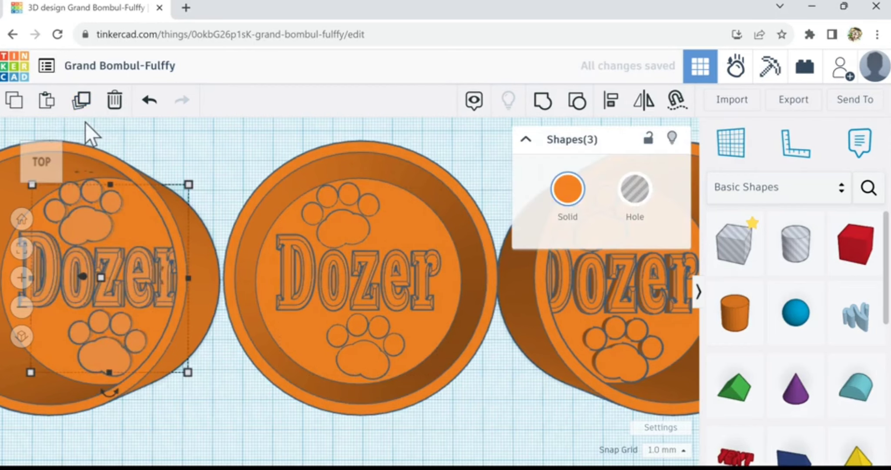
pyautogui.press('f')
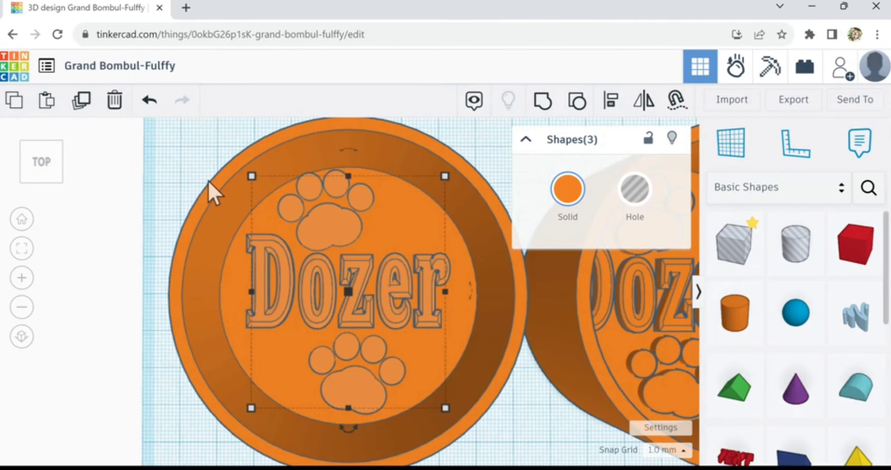
pyautogui.press('Down')
pyautogui.press('Down')
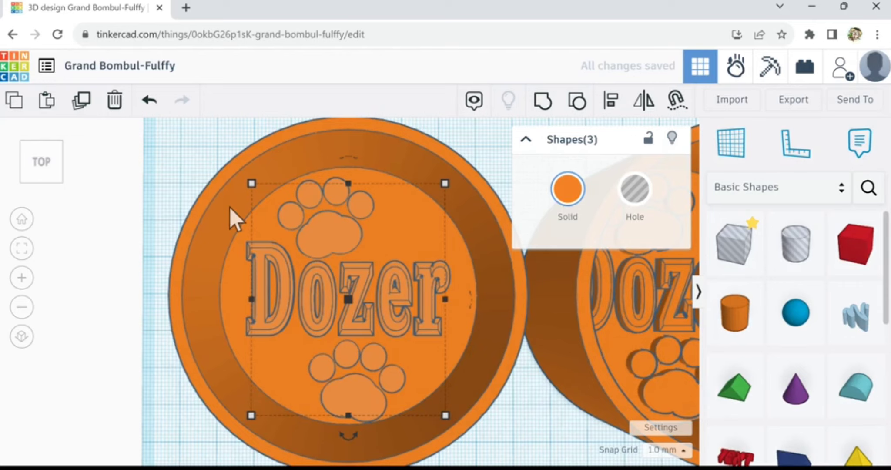
pyautogui.scroll(-2, 486, 328)
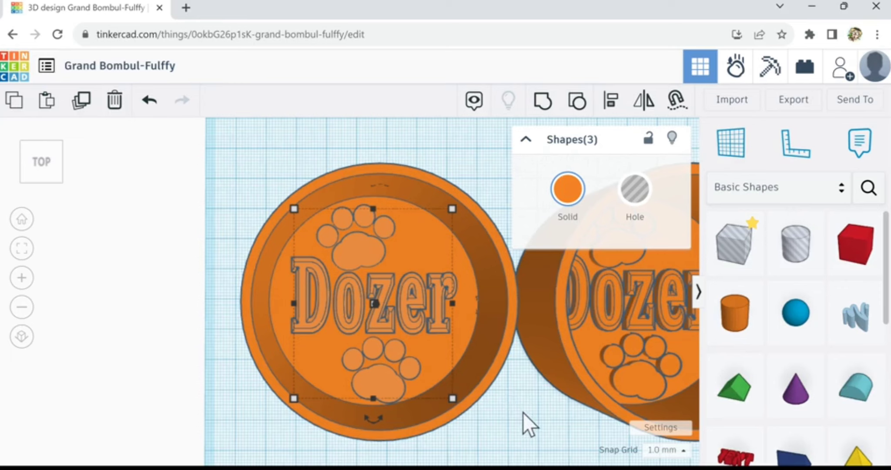
pyautogui.moveTo(523, 412); pyautogui.dragTo(510, 372, button='right')
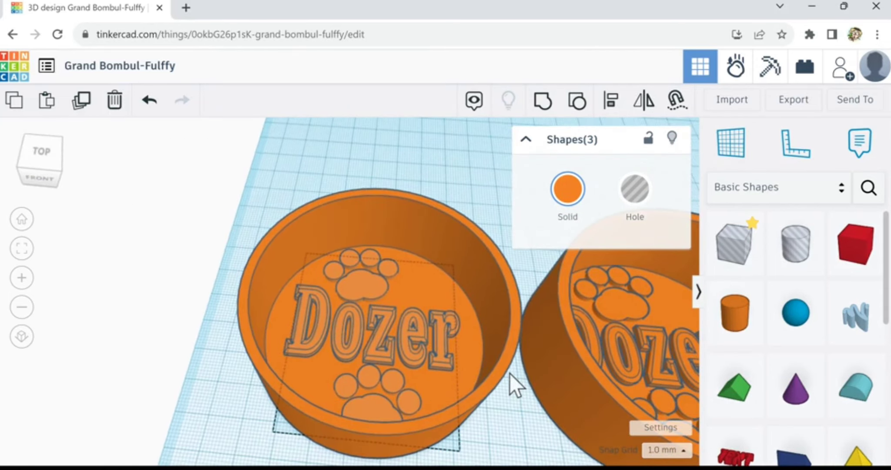
pyautogui.click(413, 364)
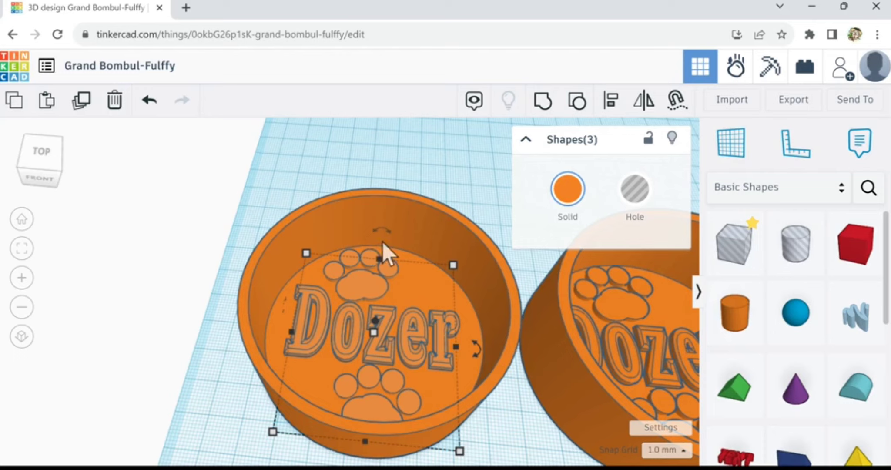
# Step: Turn the name and both paw prints in the leftmost bowl into holes and raise the upper paw print by 1 mm
pyautogui.click(638, 198)
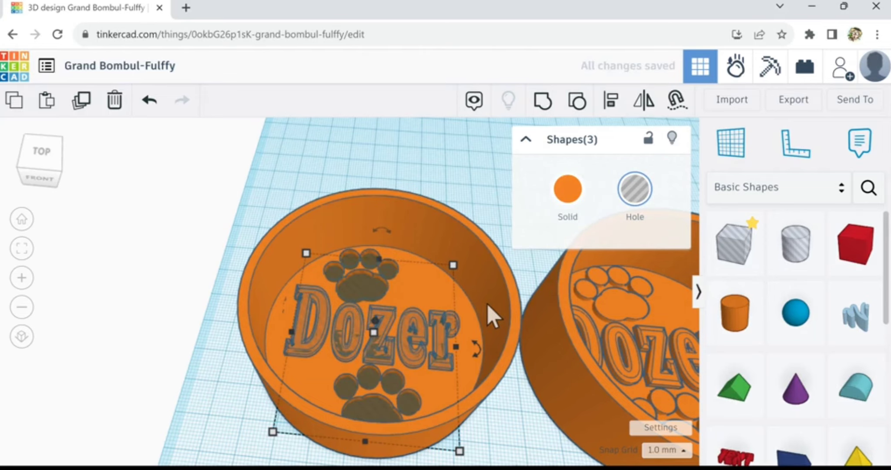
pyautogui.scroll(3, 373, 299)
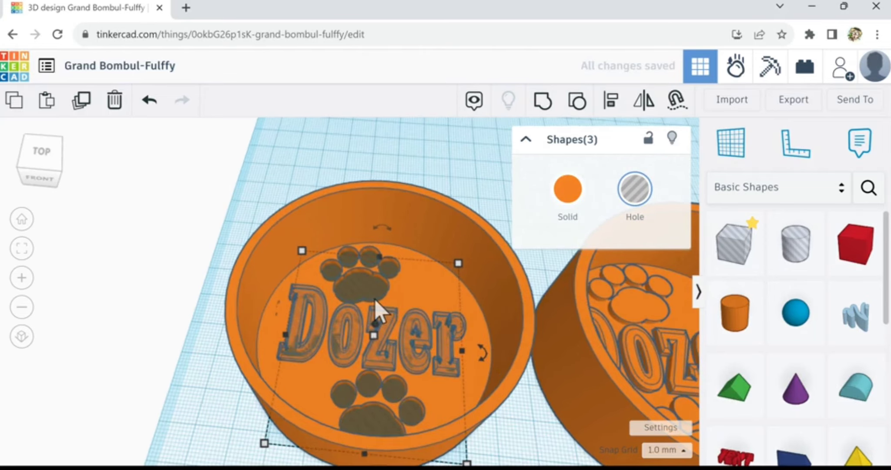
pyautogui.scroll(1, 374, 298)
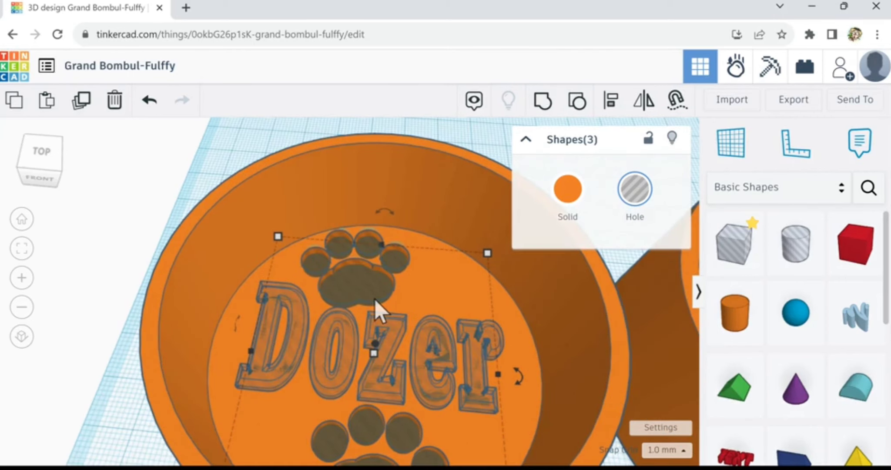
pyautogui.scroll(2, 375, 298)
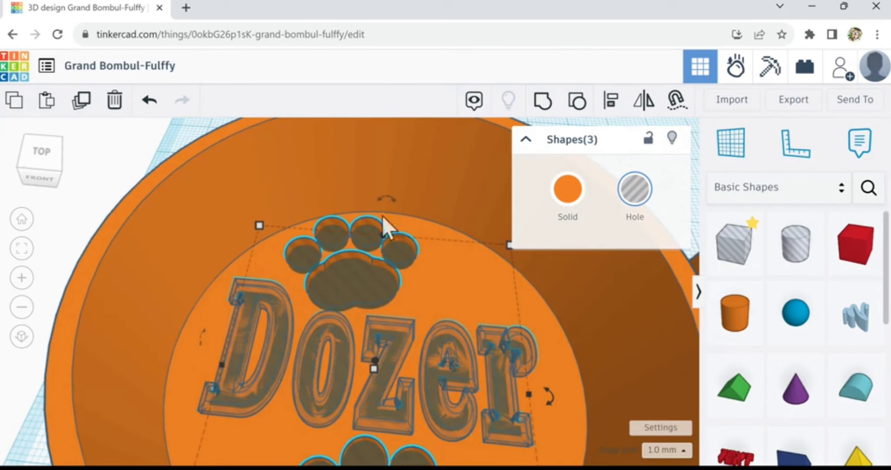
pyautogui.click(359, 281)
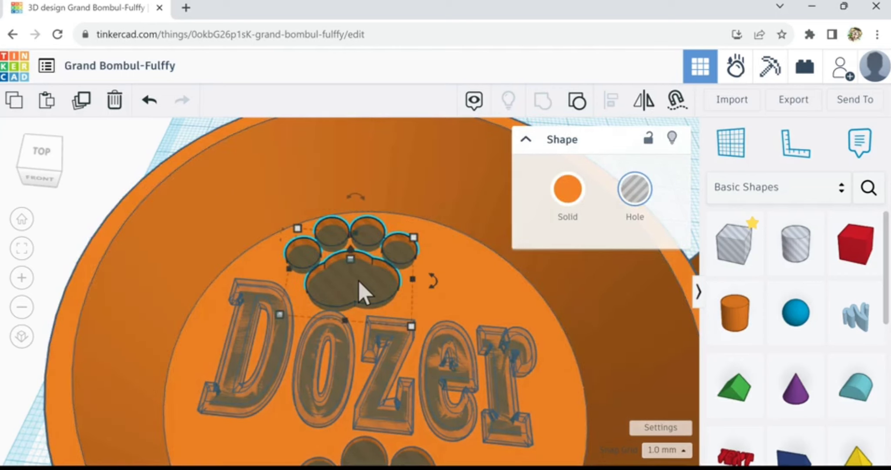
pyautogui.hotkey('ctrl', 'Up')
pyautogui.hotkey('ctrl', 'Up')
pyautogui.hotkey('ctrl', 'Up')
pyautogui.hotkey('ctrl', 'Up')
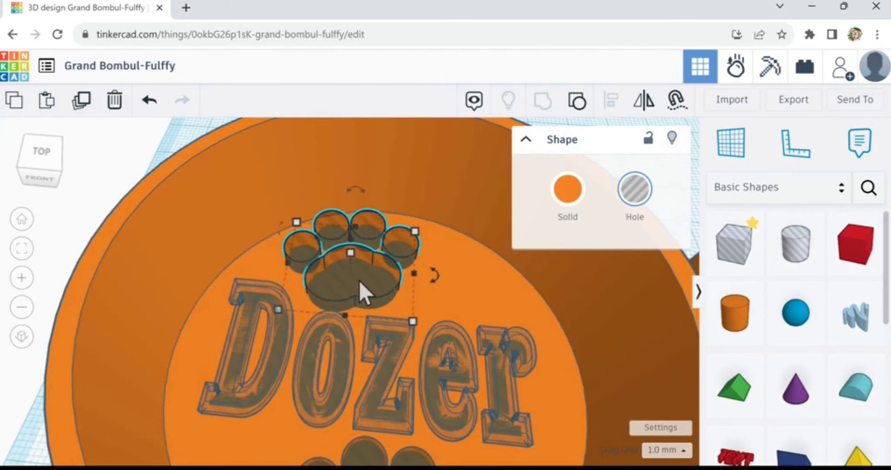
pyautogui.hotkey('ctrl', 'Down')
pyautogui.hotkey('ctrl', 'Down')
pyautogui.hotkey('ctrl', 'Down')
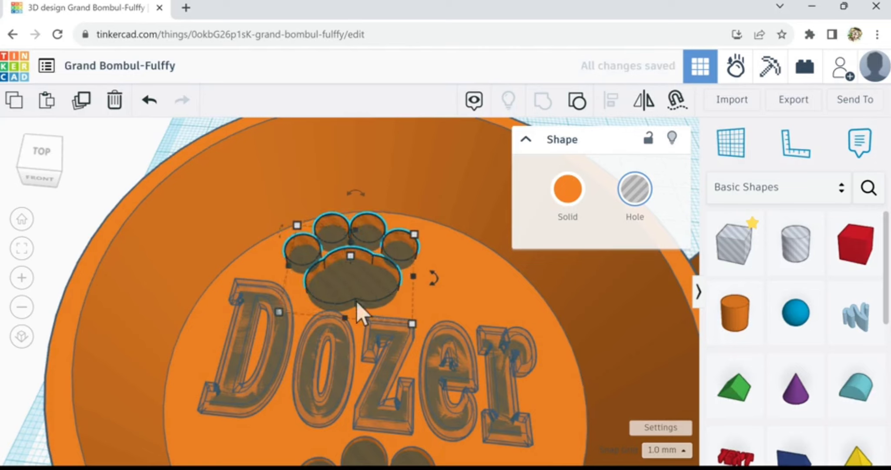
# Step: Raise the lower paw-print hole in the leftmost bowl by 1 mm
pyautogui.click(370, 457)
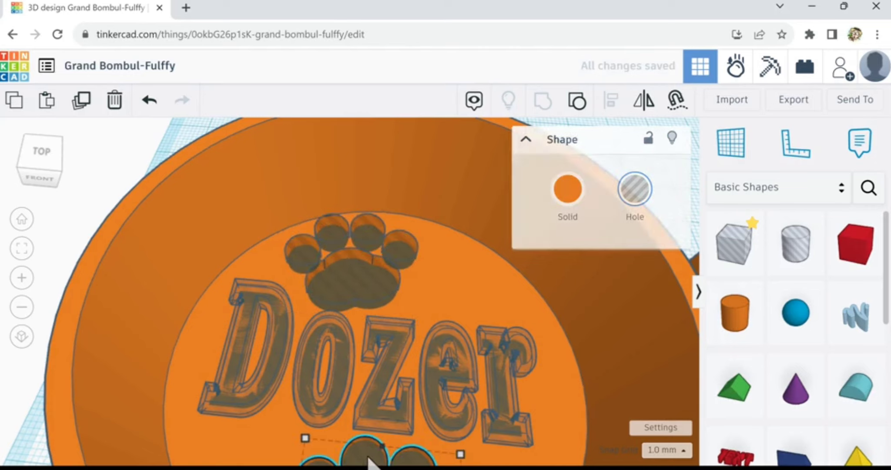
pyautogui.press('f')
pyautogui.scroll(-3, 359, 386)
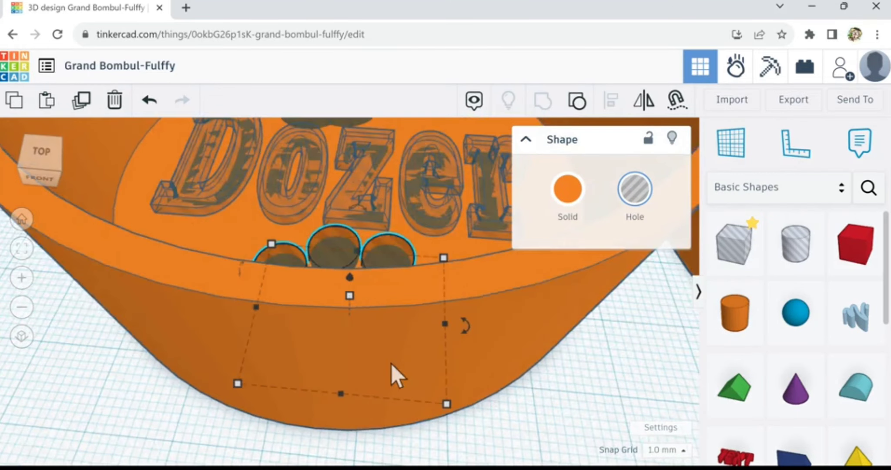
pyautogui.hotkey('ctrl', 'Up')
pyautogui.hotkey('ctrl', 'Up')
pyautogui.hotkey('ctrl', 'Up')
pyautogui.hotkey('ctrl', 'Up')
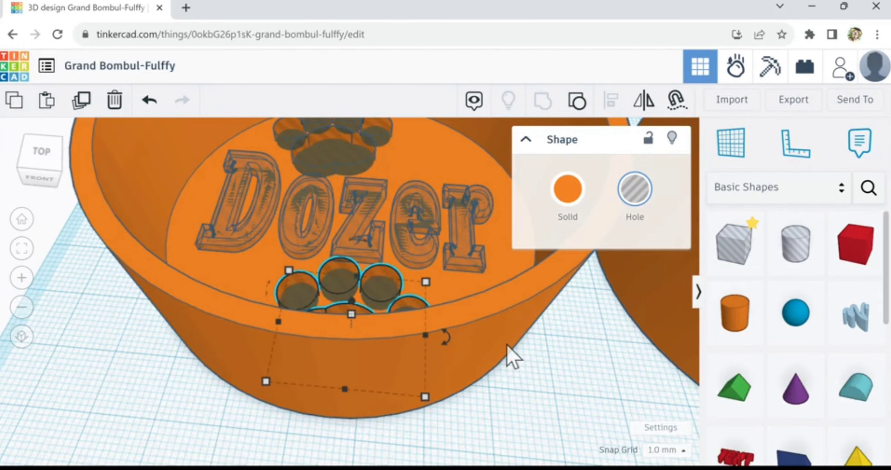
pyautogui.hotkey('ctrl', 'Down')
pyautogui.hotkey('ctrl', 'Down')
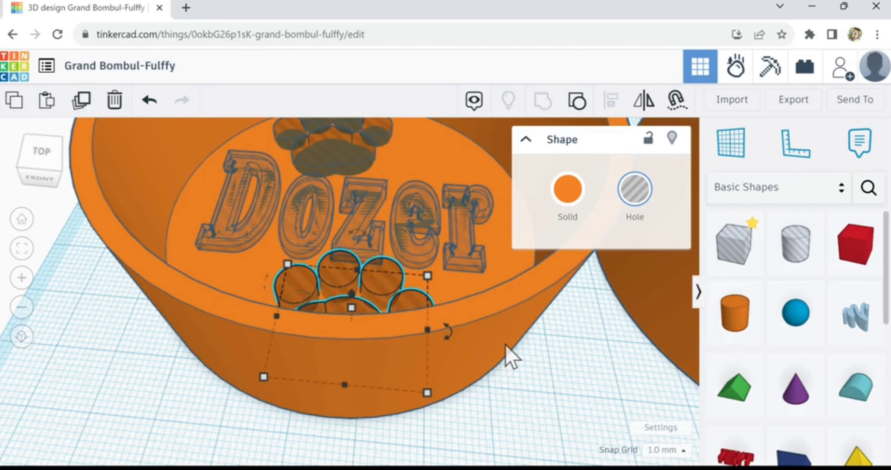
pyautogui.hotkey('ctrl', 'Down')
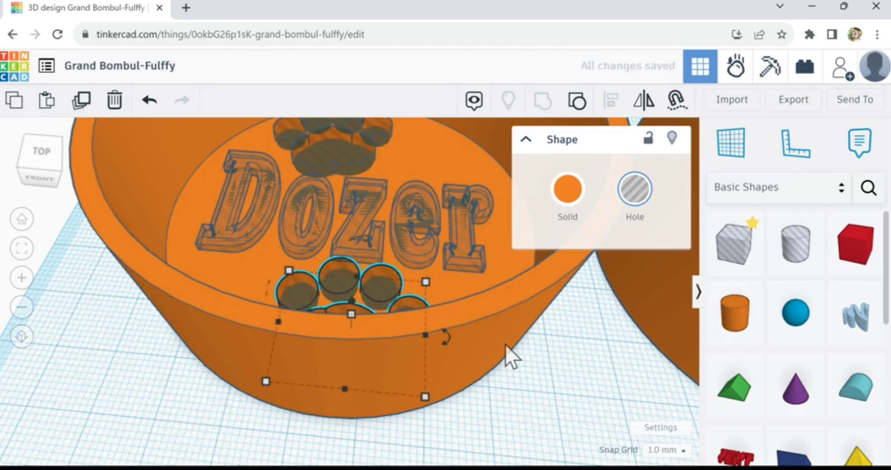
# Step: Lower the Dozer text hole into the bowl floor and stretch its top slightly upward
pyautogui.click(354, 231)
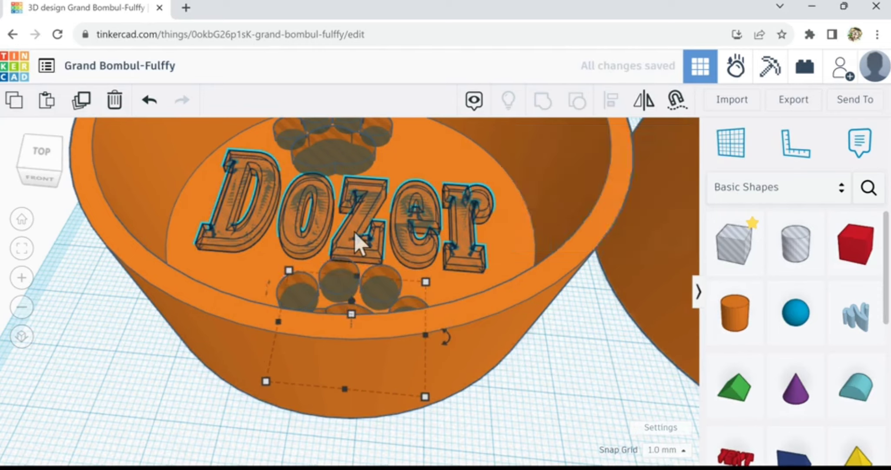
pyautogui.hotkey('ctrl', 'Down')
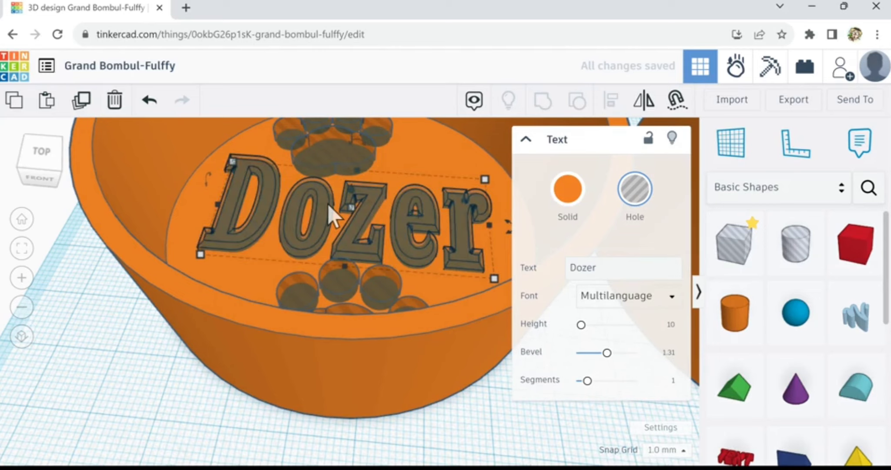
pyautogui.hotkey('ctrl', 'Down')
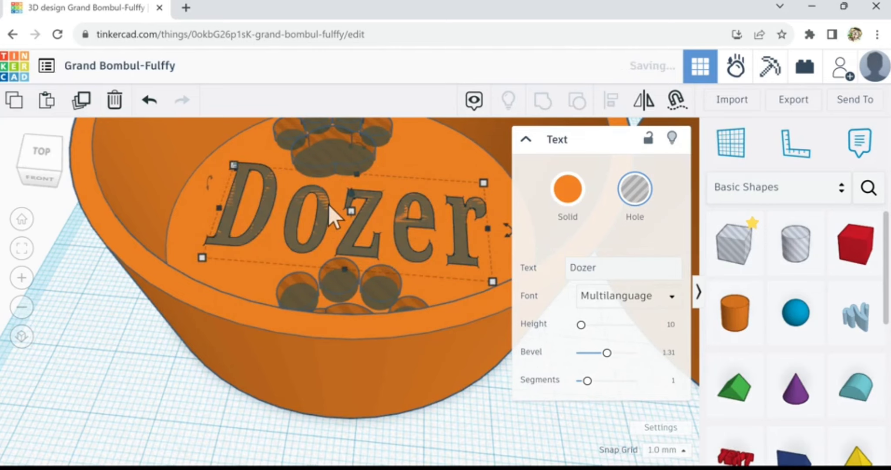
pyautogui.hotkey('ctrl', 'Up')
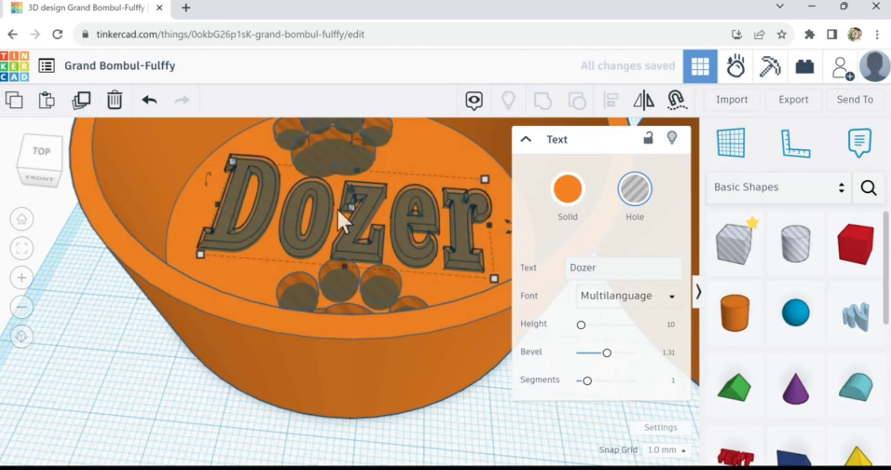
pyautogui.moveTo(356, 206); pyautogui.dragTo(356, 202)
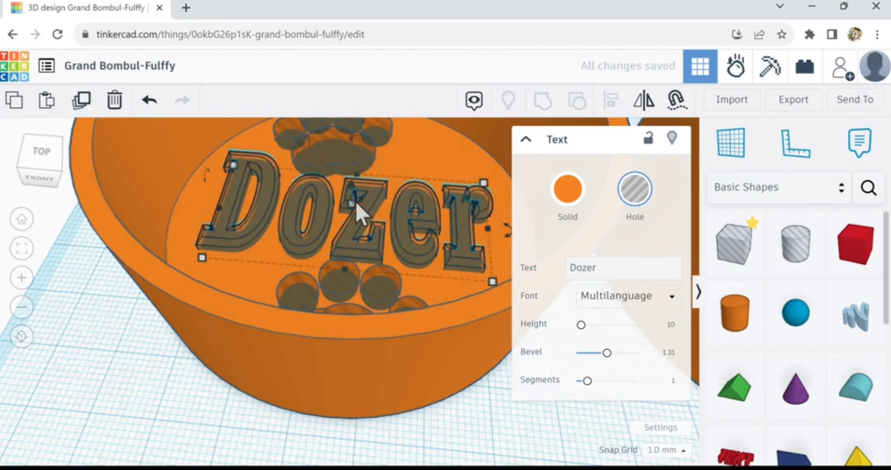
# Step: Group the leftmost bowl with its name and paw-print holes to engrave them into the floor, and inspect the result
pyautogui.scroll(-3, 366, 219)
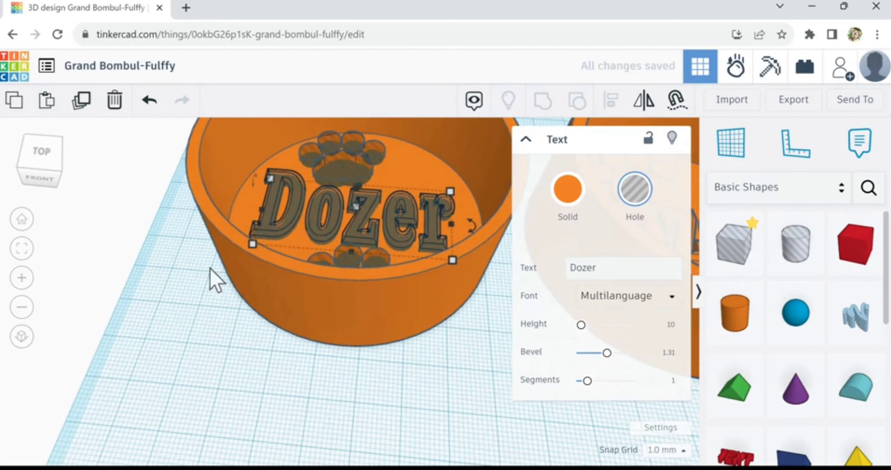
pyautogui.moveTo(197, 253); pyautogui.dragTo(210, 267, button='right')
pyautogui.scroll(-3, 210, 267)
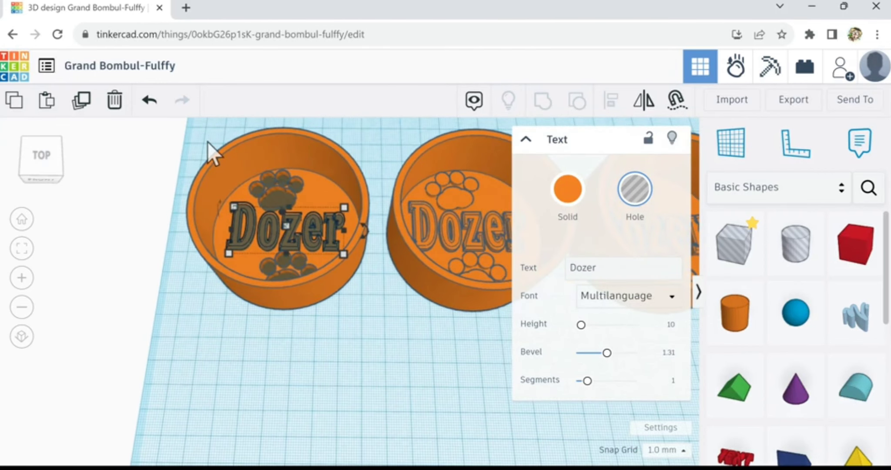
pyautogui.moveTo(235, 229); pyautogui.dragTo(360, 312)
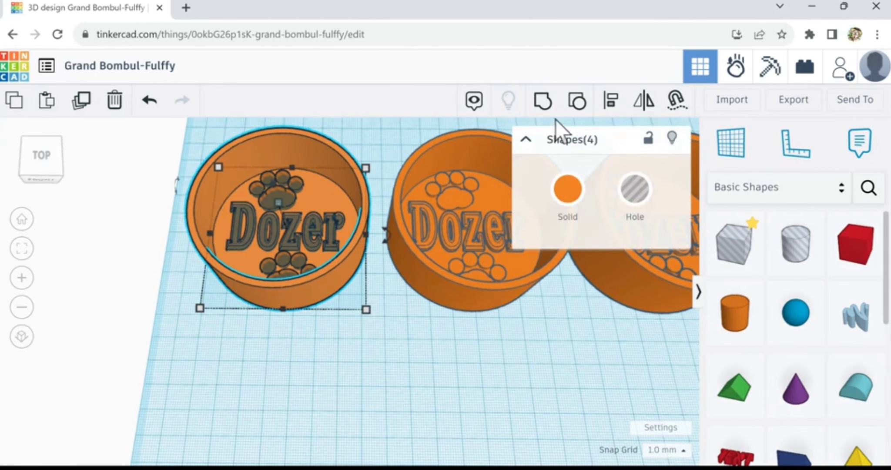
pyautogui.click(545, 107)
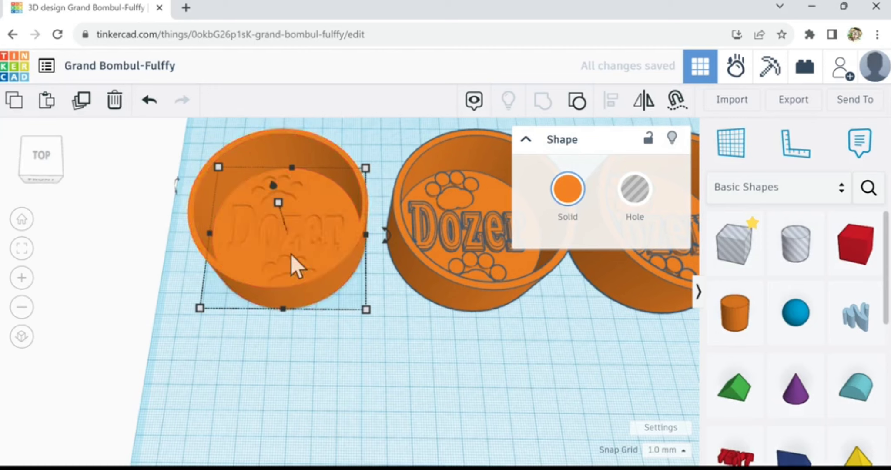
pyautogui.scroll(5, 206, 256)
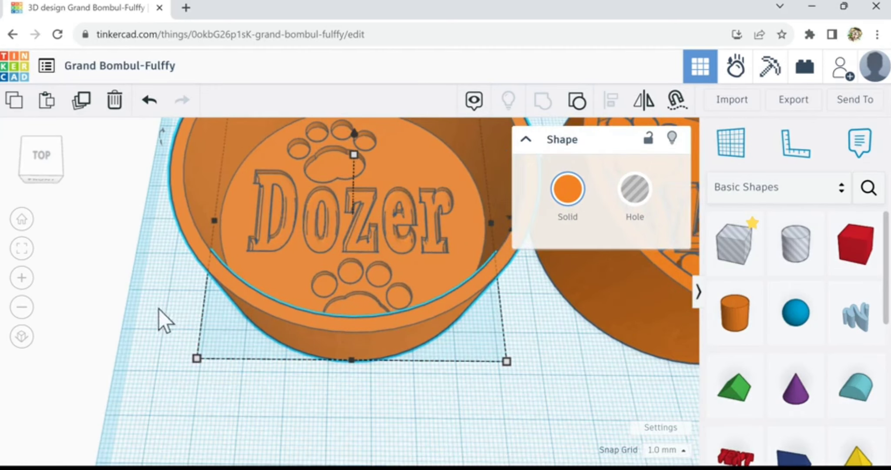
pyautogui.moveTo(171, 293)
pyautogui.mouseDown(button='right')
pyautogui.moveTo(212, 283)
pyautogui.moveTo(253, 311)
pyautogui.moveTo(208, 301)
pyautogui.moveTo(161, 312)
pyautogui.moveTo(178, 292)
pyautogui.mouseUp(button='right')
pyautogui.scroll(-4, 193, 293)
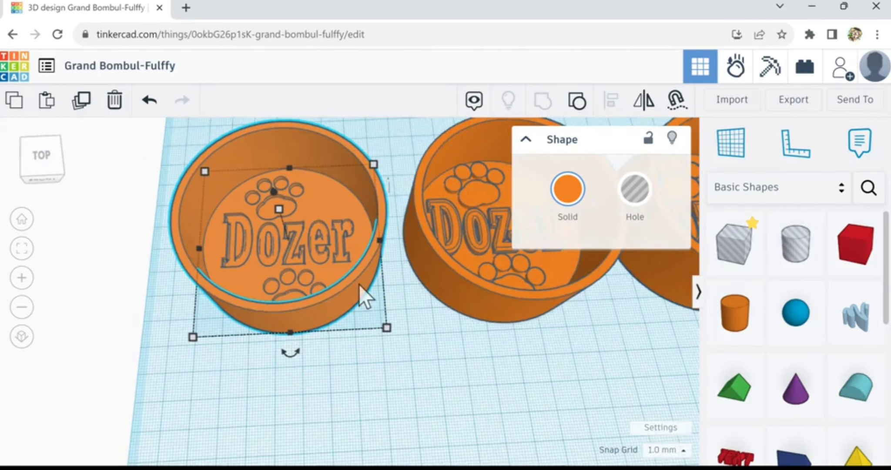
# Step: Shrink the middle bowl's Dozer text and both paw prints slightly together and nudge them to re-centre on the floor
pyautogui.click(462, 279)
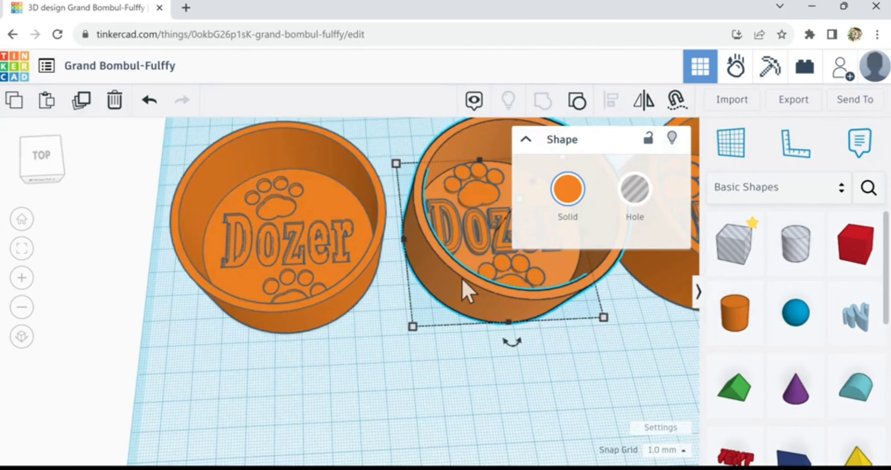
pyautogui.press('f')
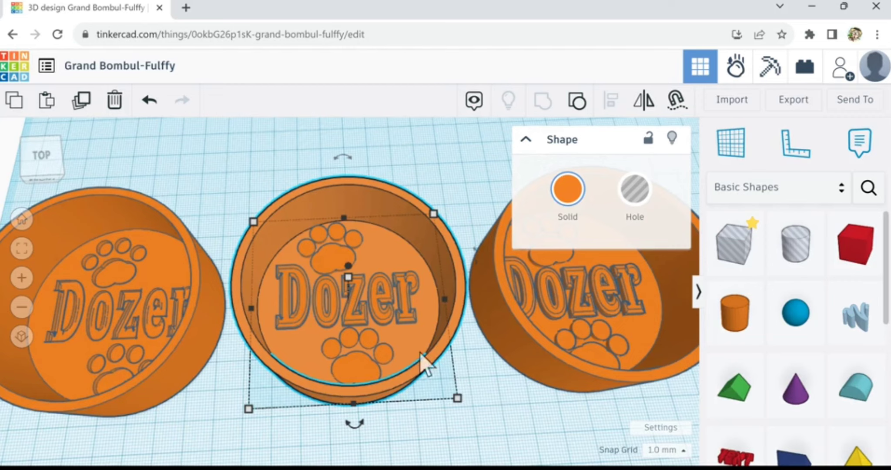
pyautogui.moveTo(423, 364)
pyautogui.mouseDown(button='right')
pyautogui.moveTo(387, 338)
pyautogui.moveTo(391, 363)
pyautogui.moveTo(413, 369)
pyautogui.mouseUp(button='right')
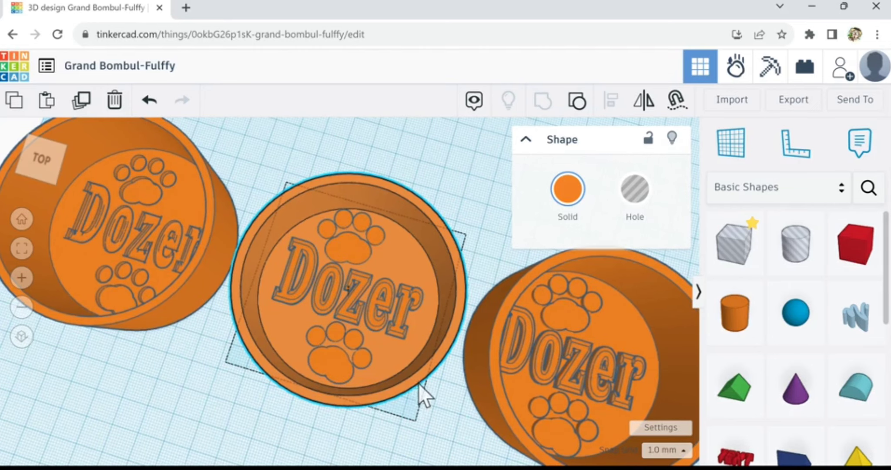
pyautogui.moveTo(418, 383); pyautogui.dragTo(441, 395, button='right')
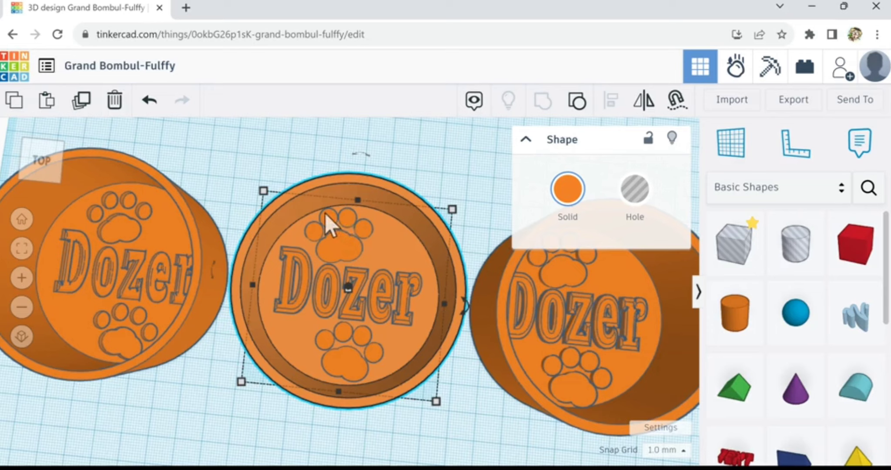
pyautogui.click(342, 247)
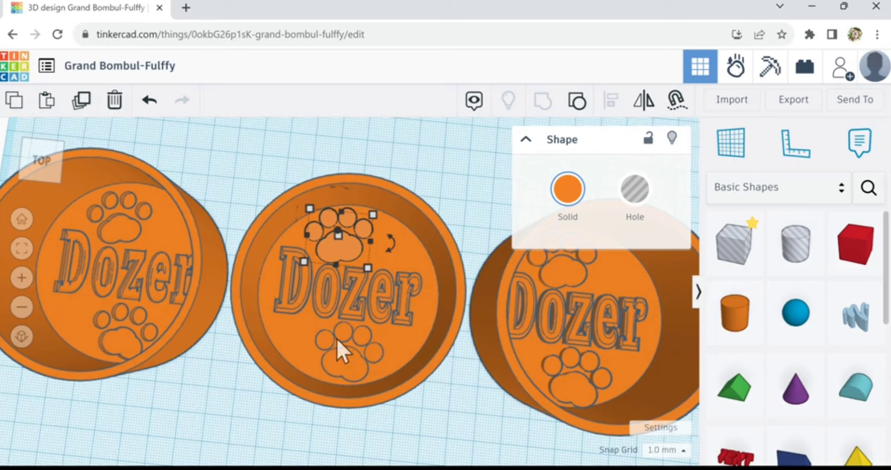
pyautogui.keyDown('shift'); pyautogui.click(318, 300); pyautogui.keyUp('shift')
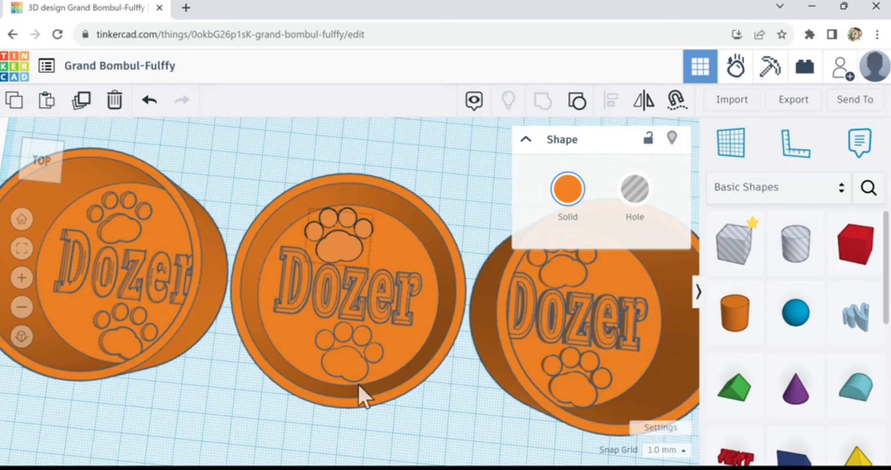
pyautogui.keyDown('shift'); pyautogui.click(349, 366); pyautogui.keyUp('shift')
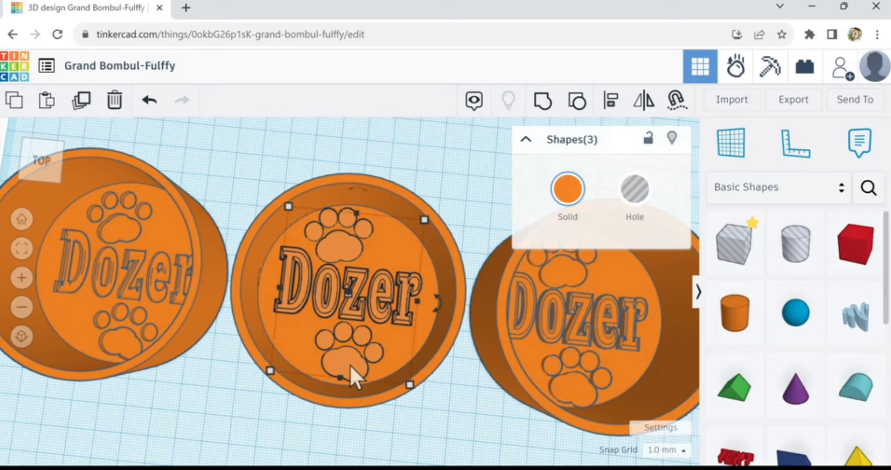
pyautogui.moveTo(411, 391)
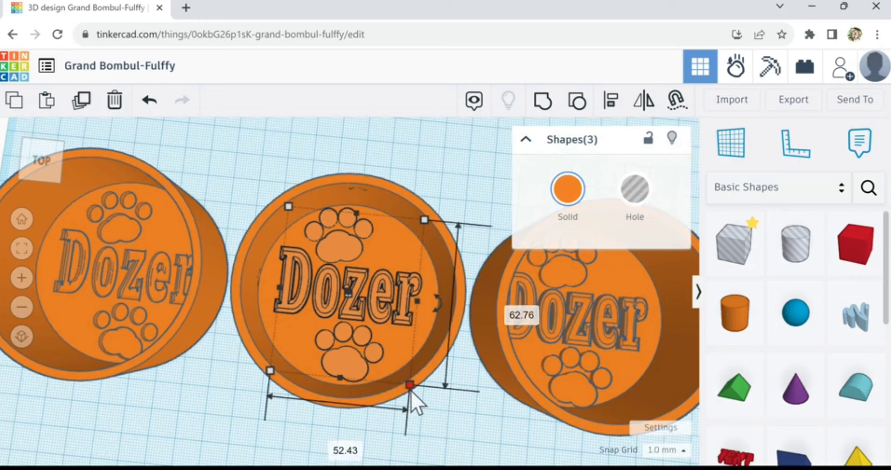
pyautogui.moveTo(410, 391); pyautogui.dragTo(399, 381)
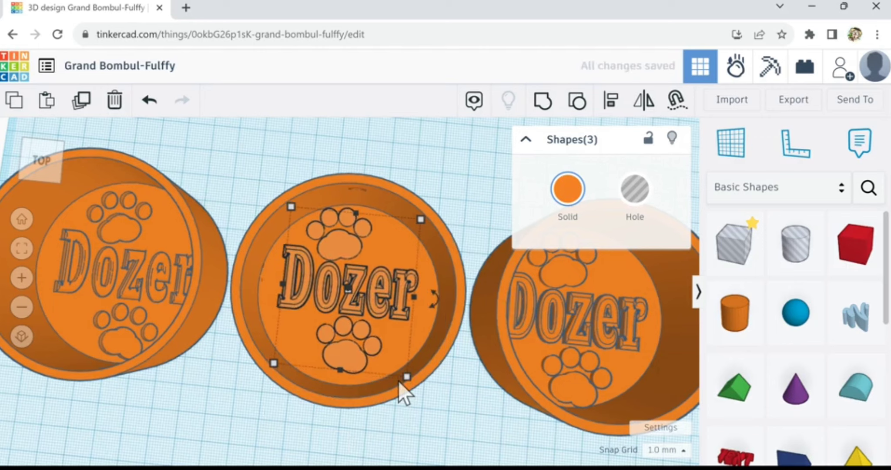
pyautogui.press('Up')
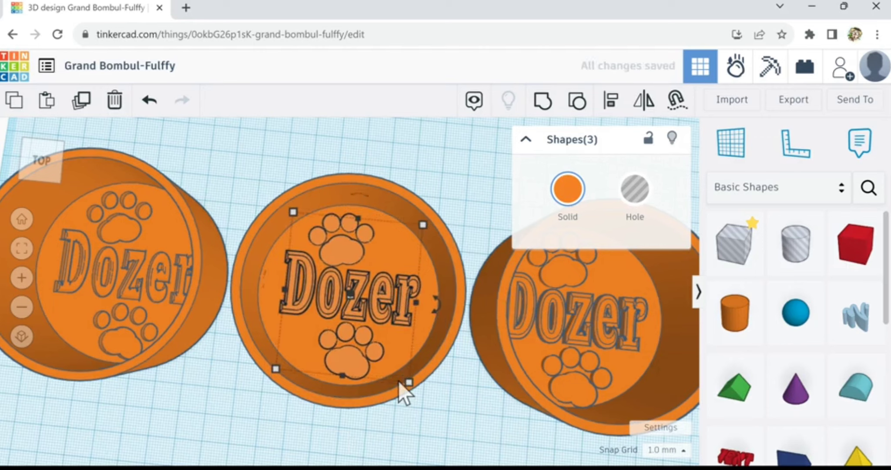
pyautogui.moveTo(451, 415)
pyautogui.mouseDown(button='right')
pyautogui.moveTo(412, 367)
pyautogui.moveTo(406, 379)
pyautogui.moveTo(456, 403)
pyautogui.mouseUp(button='right')
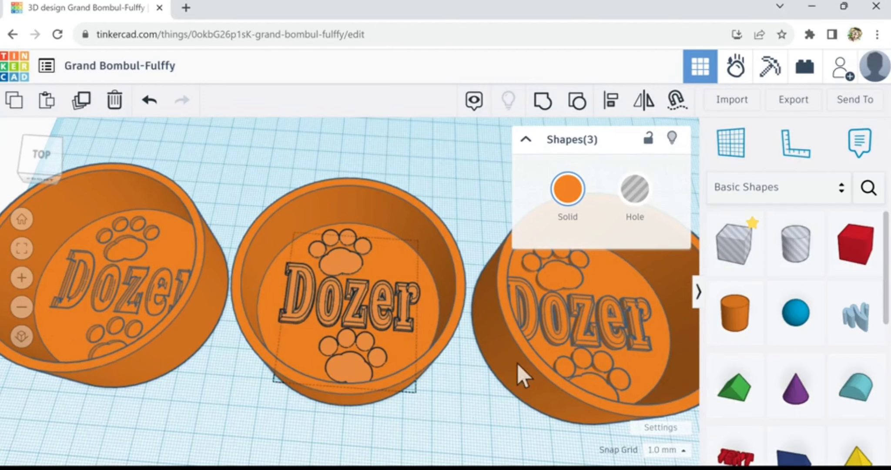
pyautogui.keyDown('shift'); pyautogui.click(569, 280); pyautogui.keyUp('shift')
pyautogui.keyDown('shift'); pyautogui.click(576, 363); pyautogui.keyUp('shift')
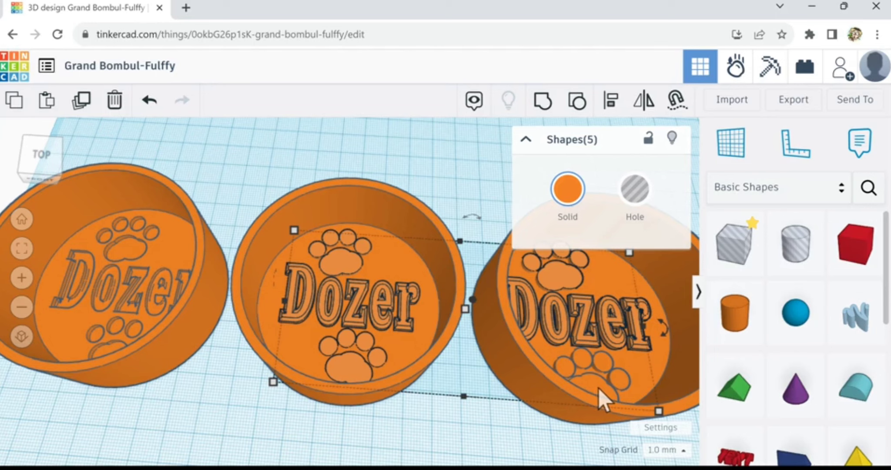
pyautogui.keyDown('shift'); pyautogui.click(599, 389); pyautogui.keyUp('shift')
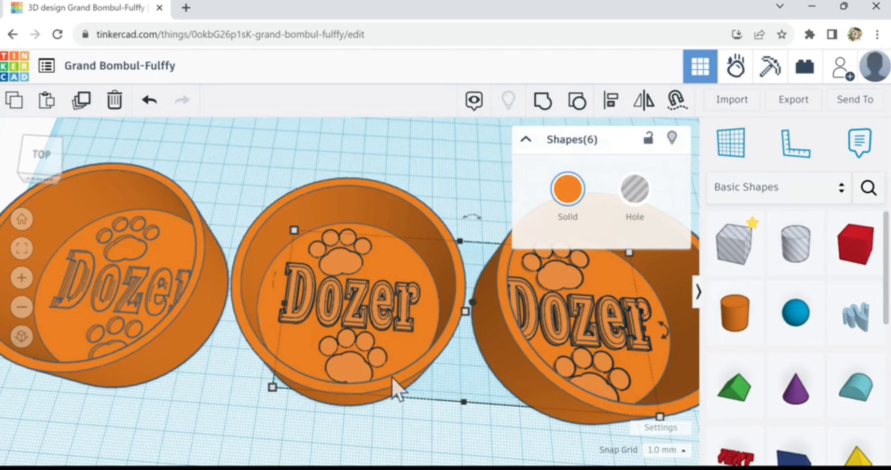
pyautogui.click(403, 432)
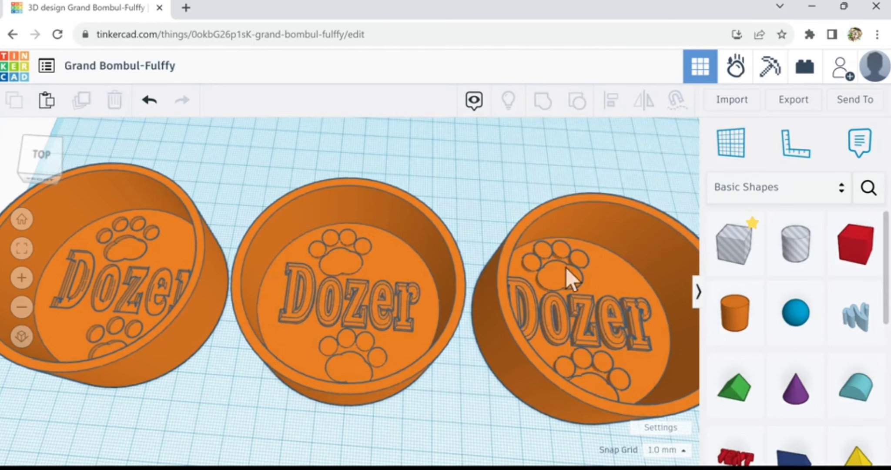
# Step: Select the rightmost bowl's Dozer text and both paw prints and shrink them together to about 58 mm from paw to paw
pyautogui.click(550, 287)
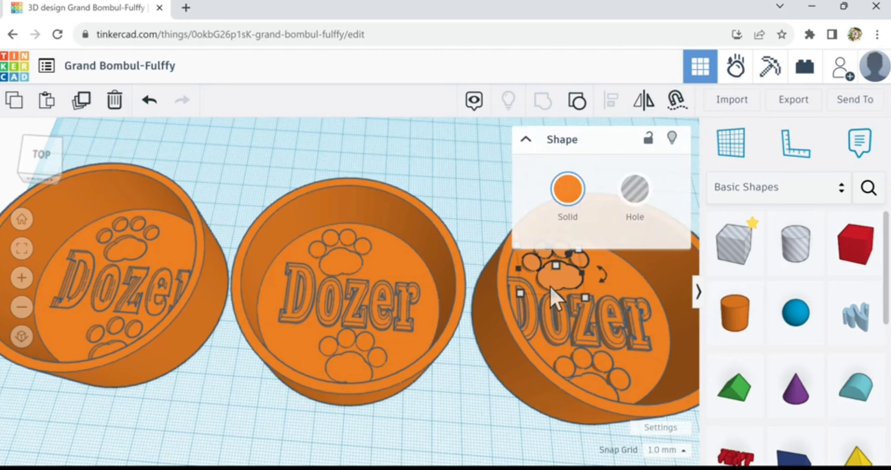
pyautogui.press('f')
pyautogui.scroll(-10, 469, 326)
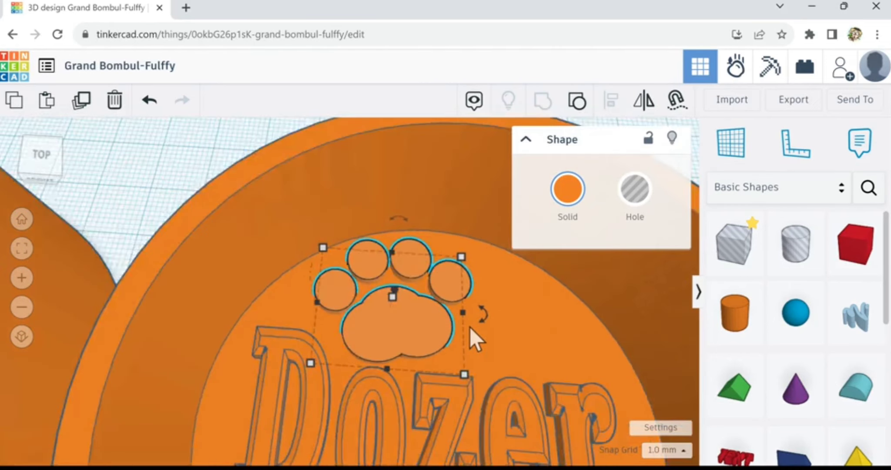
pyautogui.scroll(-2, 470, 331)
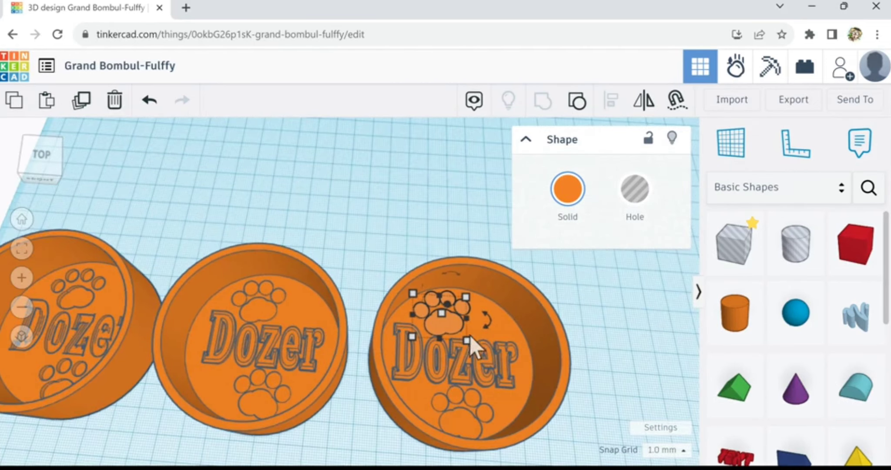
pyautogui.keyDown('shift'); pyautogui.click(462, 365); pyautogui.keyUp('shift')
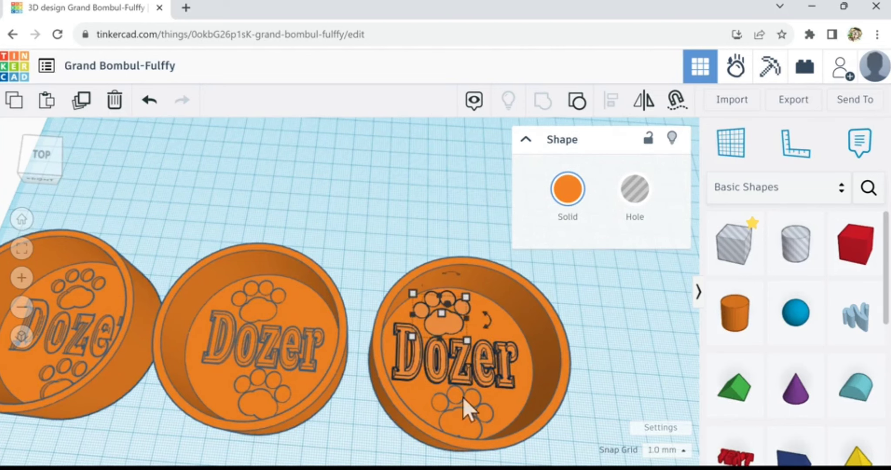
pyautogui.keyDown('shift'); pyautogui.click(466, 421); pyautogui.keyUp('shift')
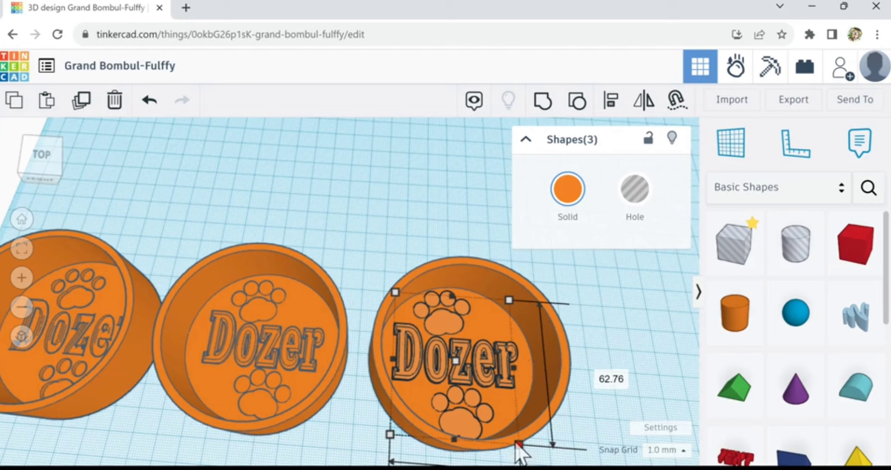
pyautogui.moveTo(516, 438); pyautogui.dragTo(508, 435)
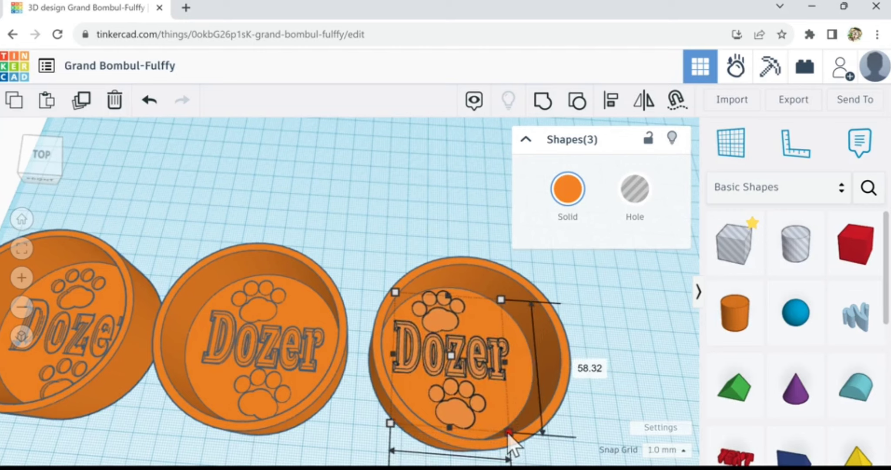
# Step: Nudge the rightmost bowl's name and paw prints 4 mm to the right and 2 mm toward the front to re-centre them on the floor
pyautogui.press('Right')
pyautogui.press('Right')
pyautogui.press('Right')
pyautogui.press('Right')
pyautogui.press('Down')
pyautogui.press('Down')
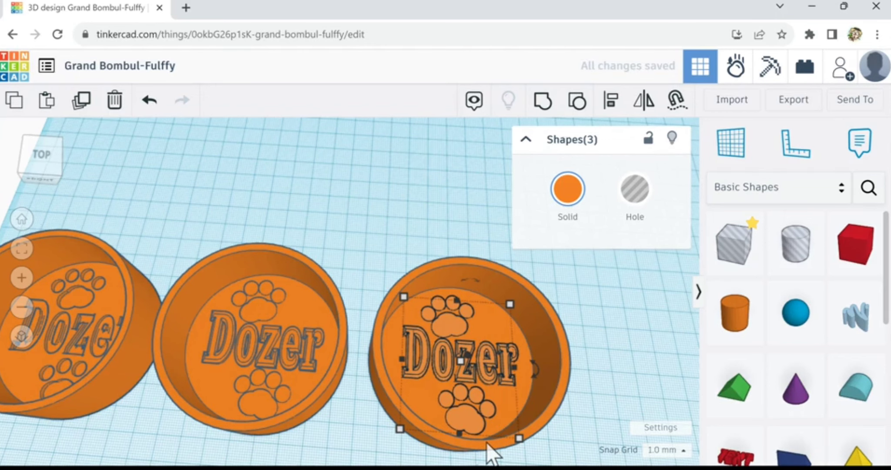
pyautogui.scroll(1, 489, 452)
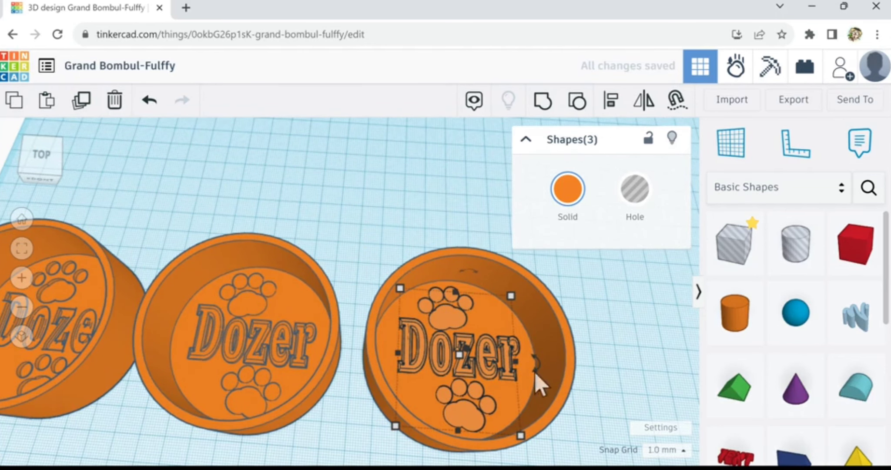
pyautogui.click(583, 386)
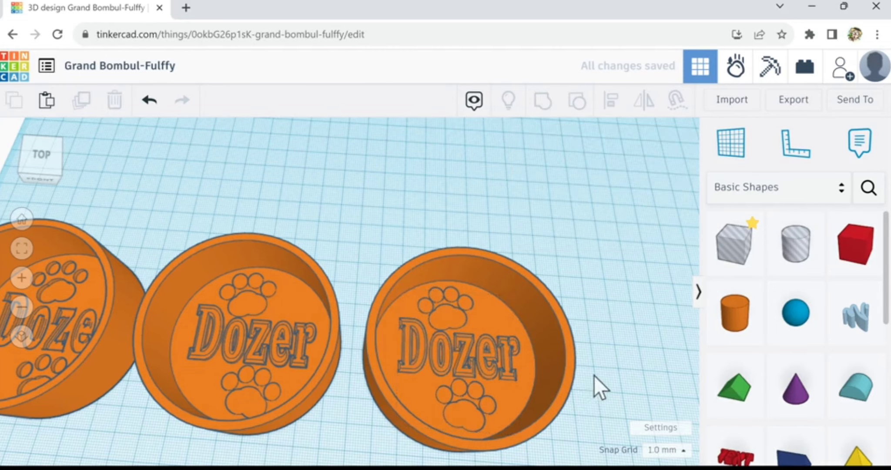
pyautogui.moveTo(601, 331); pyautogui.dragTo(614, 352, button='right')
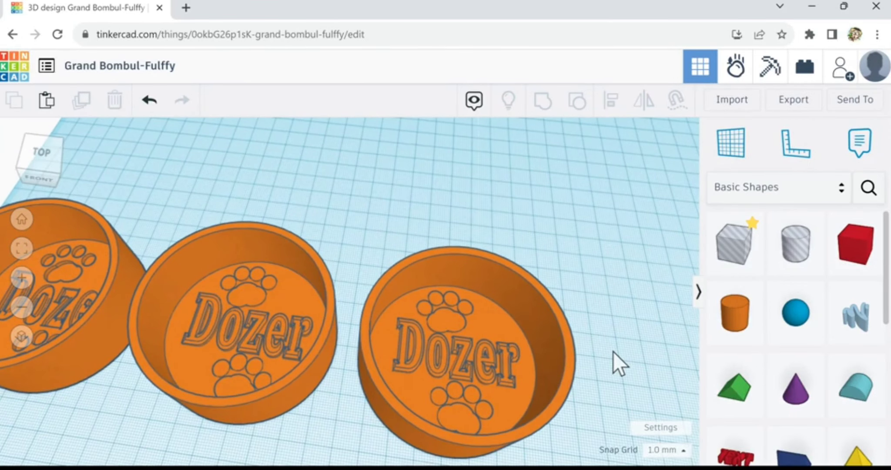
pyautogui.scroll(-2, 611, 348)
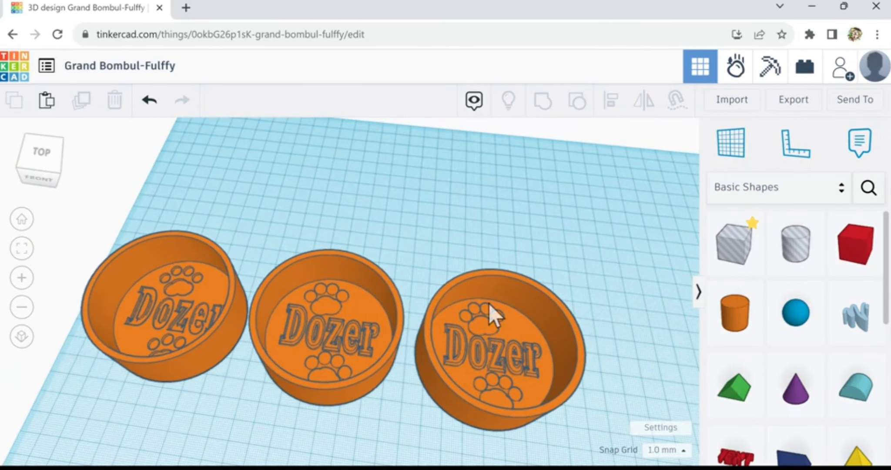